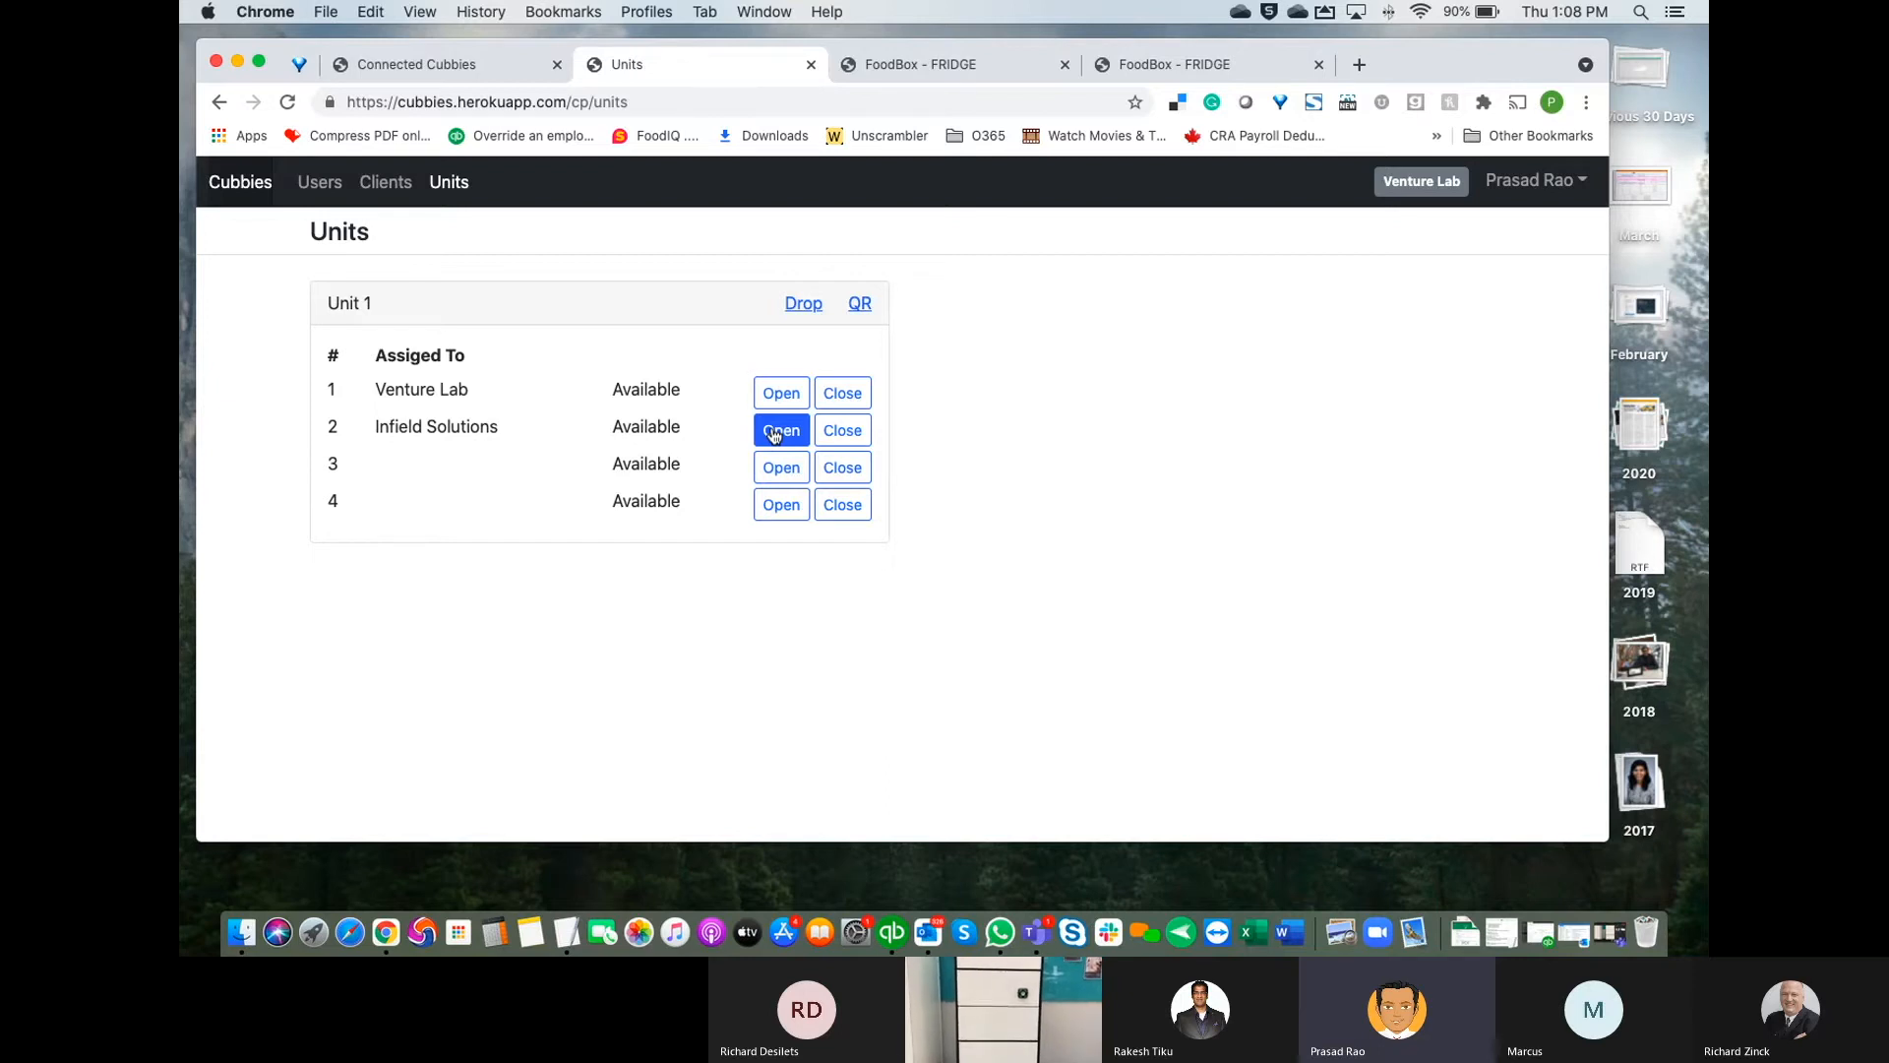
# Step: Unlock cubby 2 assigned to Infield Solutions, checking the Teams meeting meanwhile
pyautogui.click(775, 433)
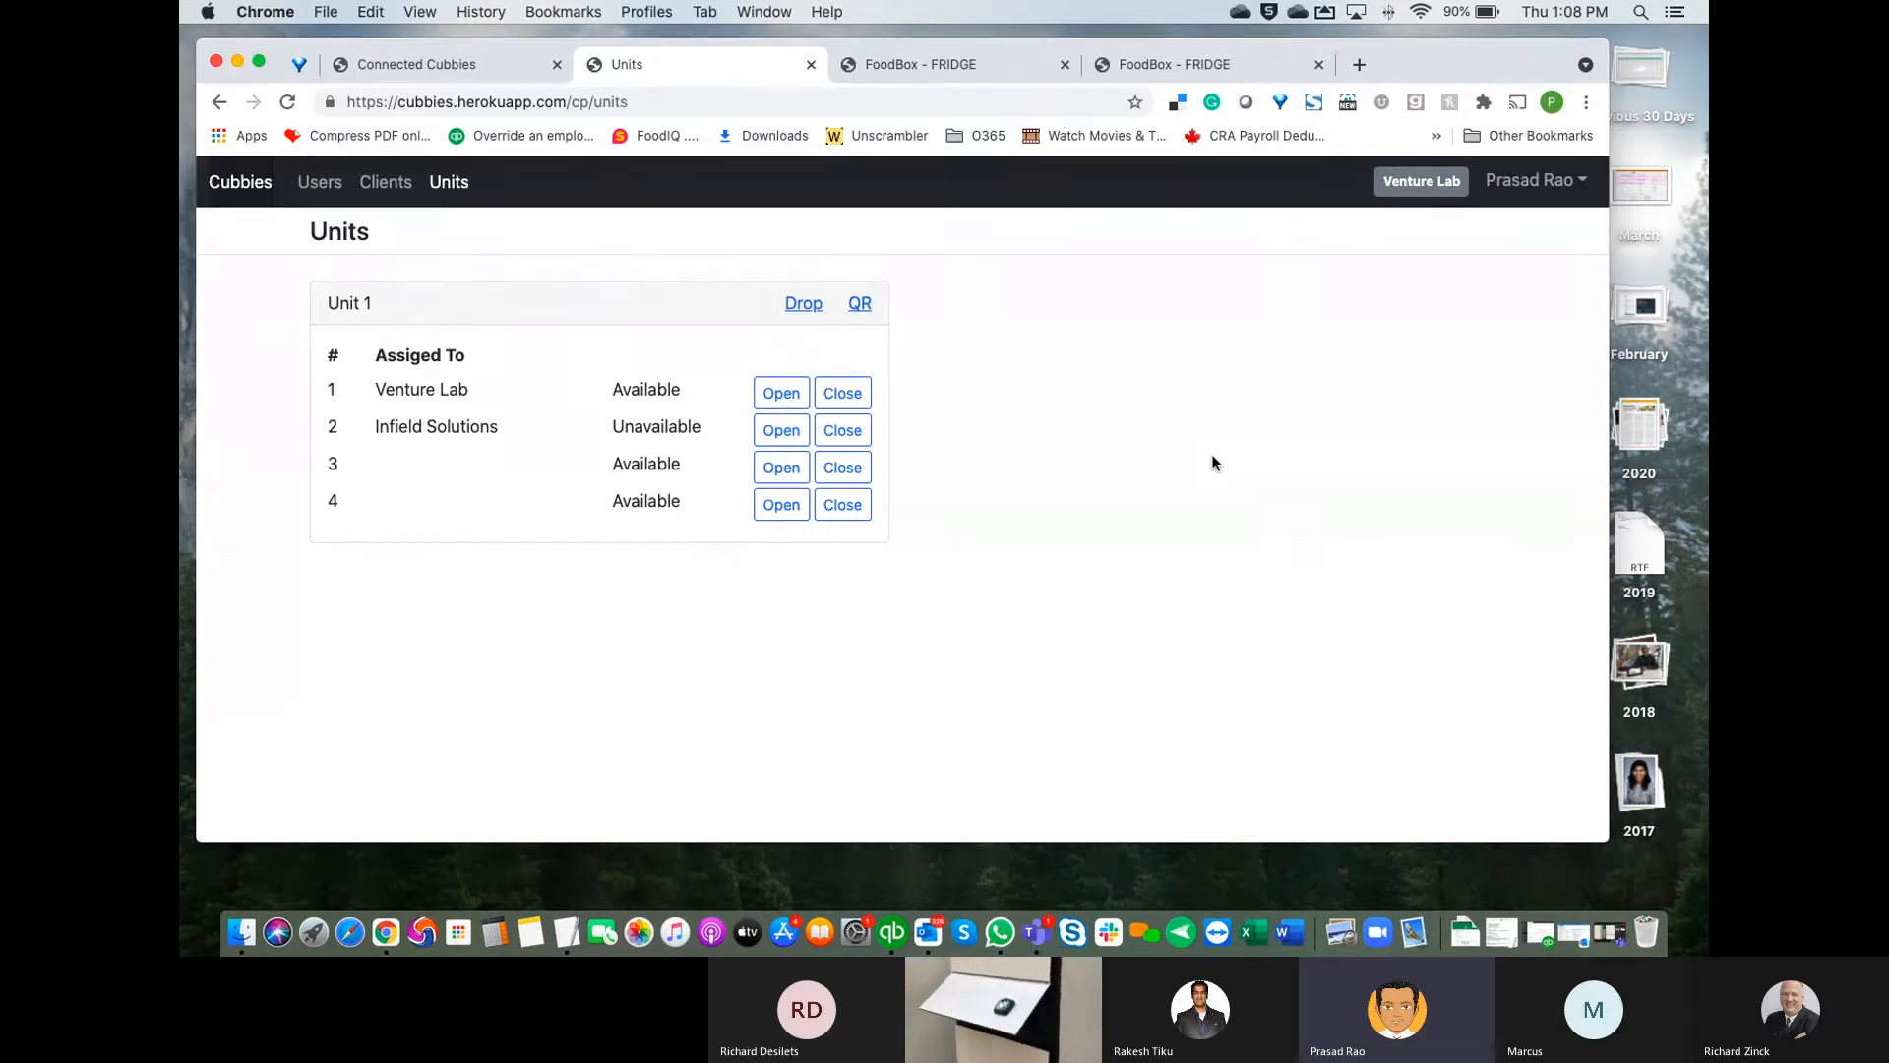
pyautogui.press('super+Tab')
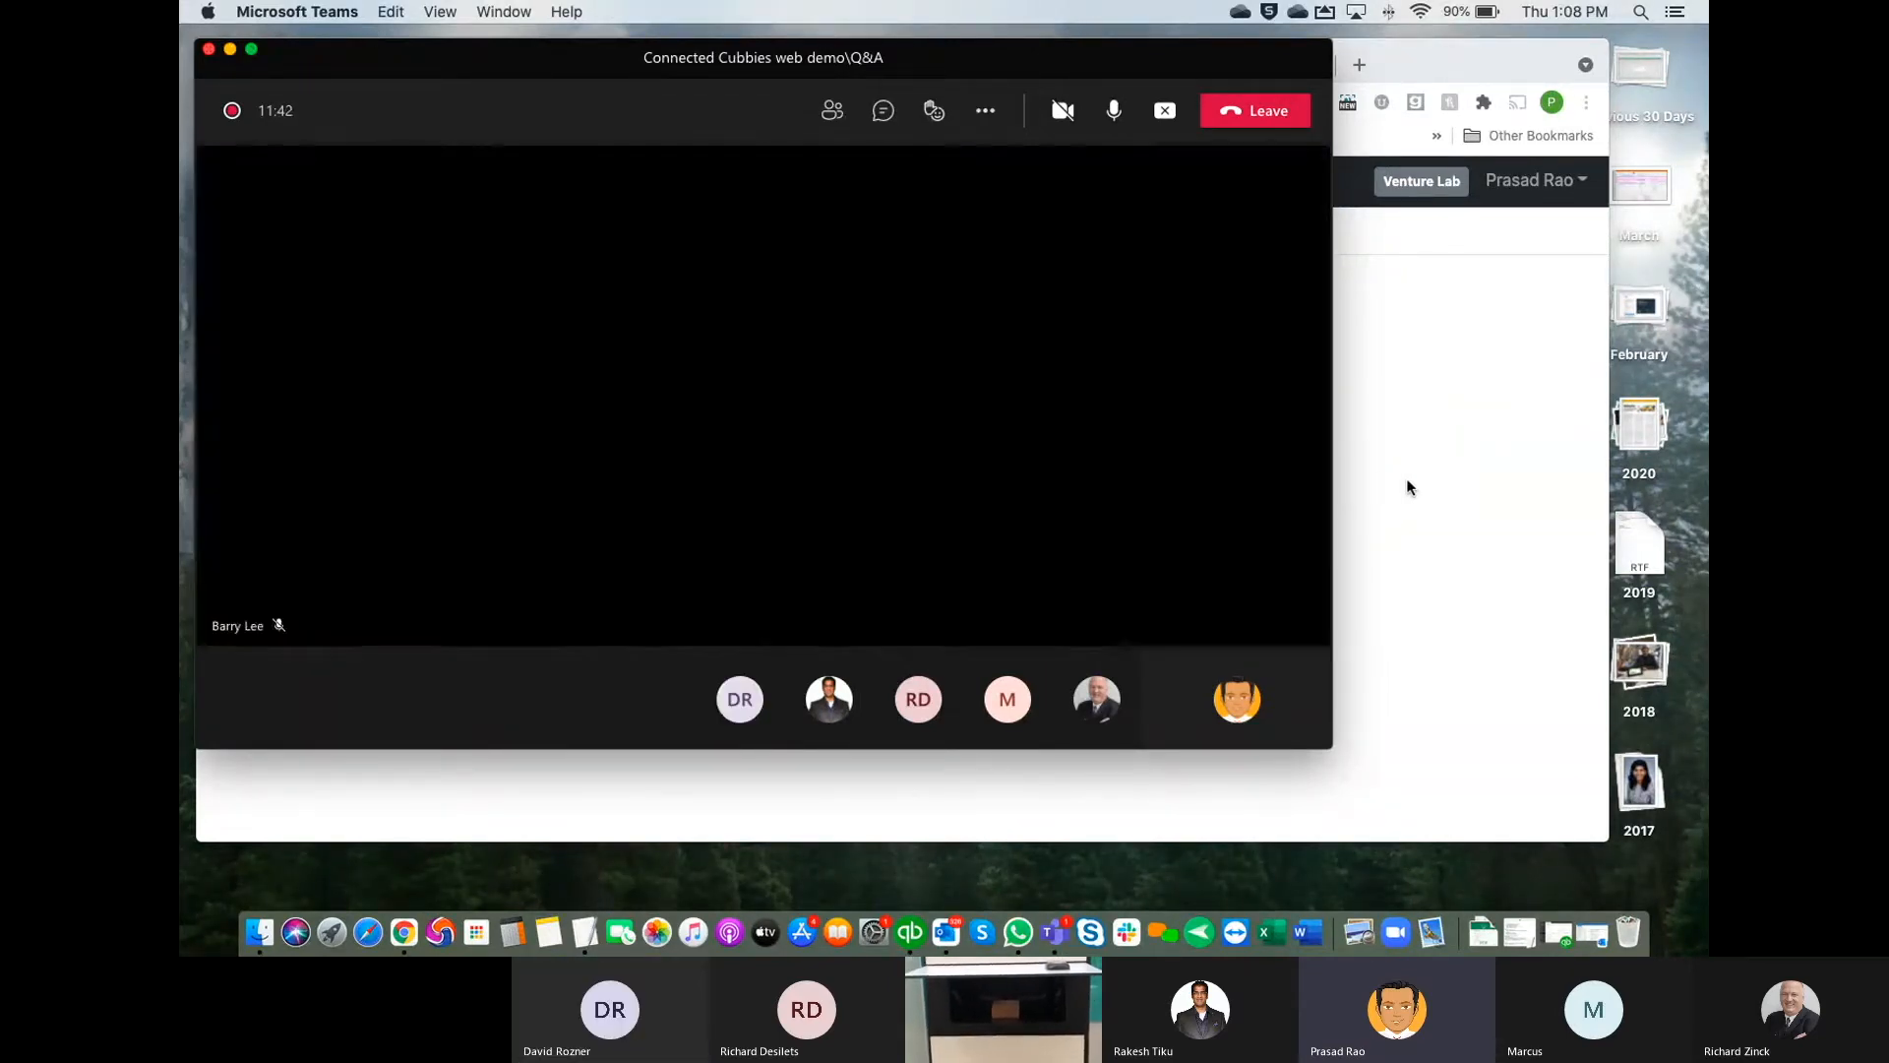
pyautogui.click(1407, 488)
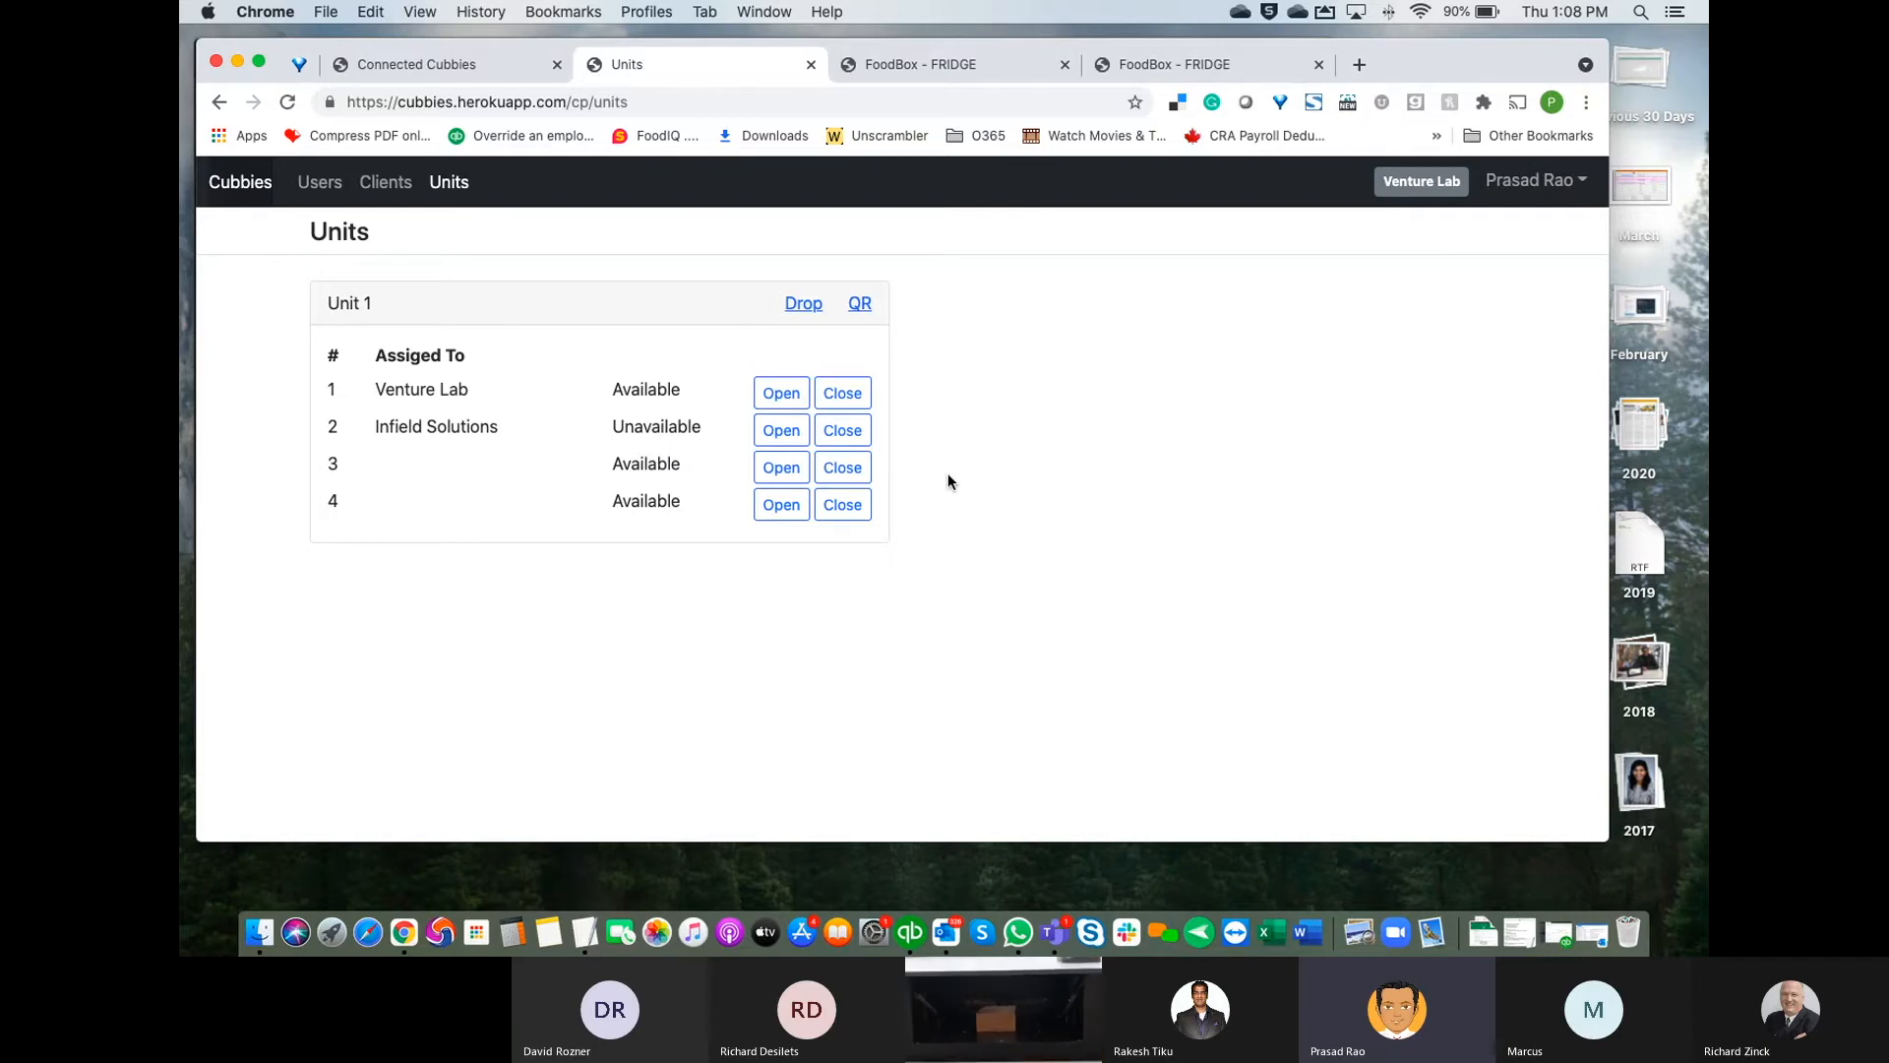
# Step: Lock cubby 2 again and bring up the Venture Lab delivery sign-in page
pyautogui.click(841, 429)
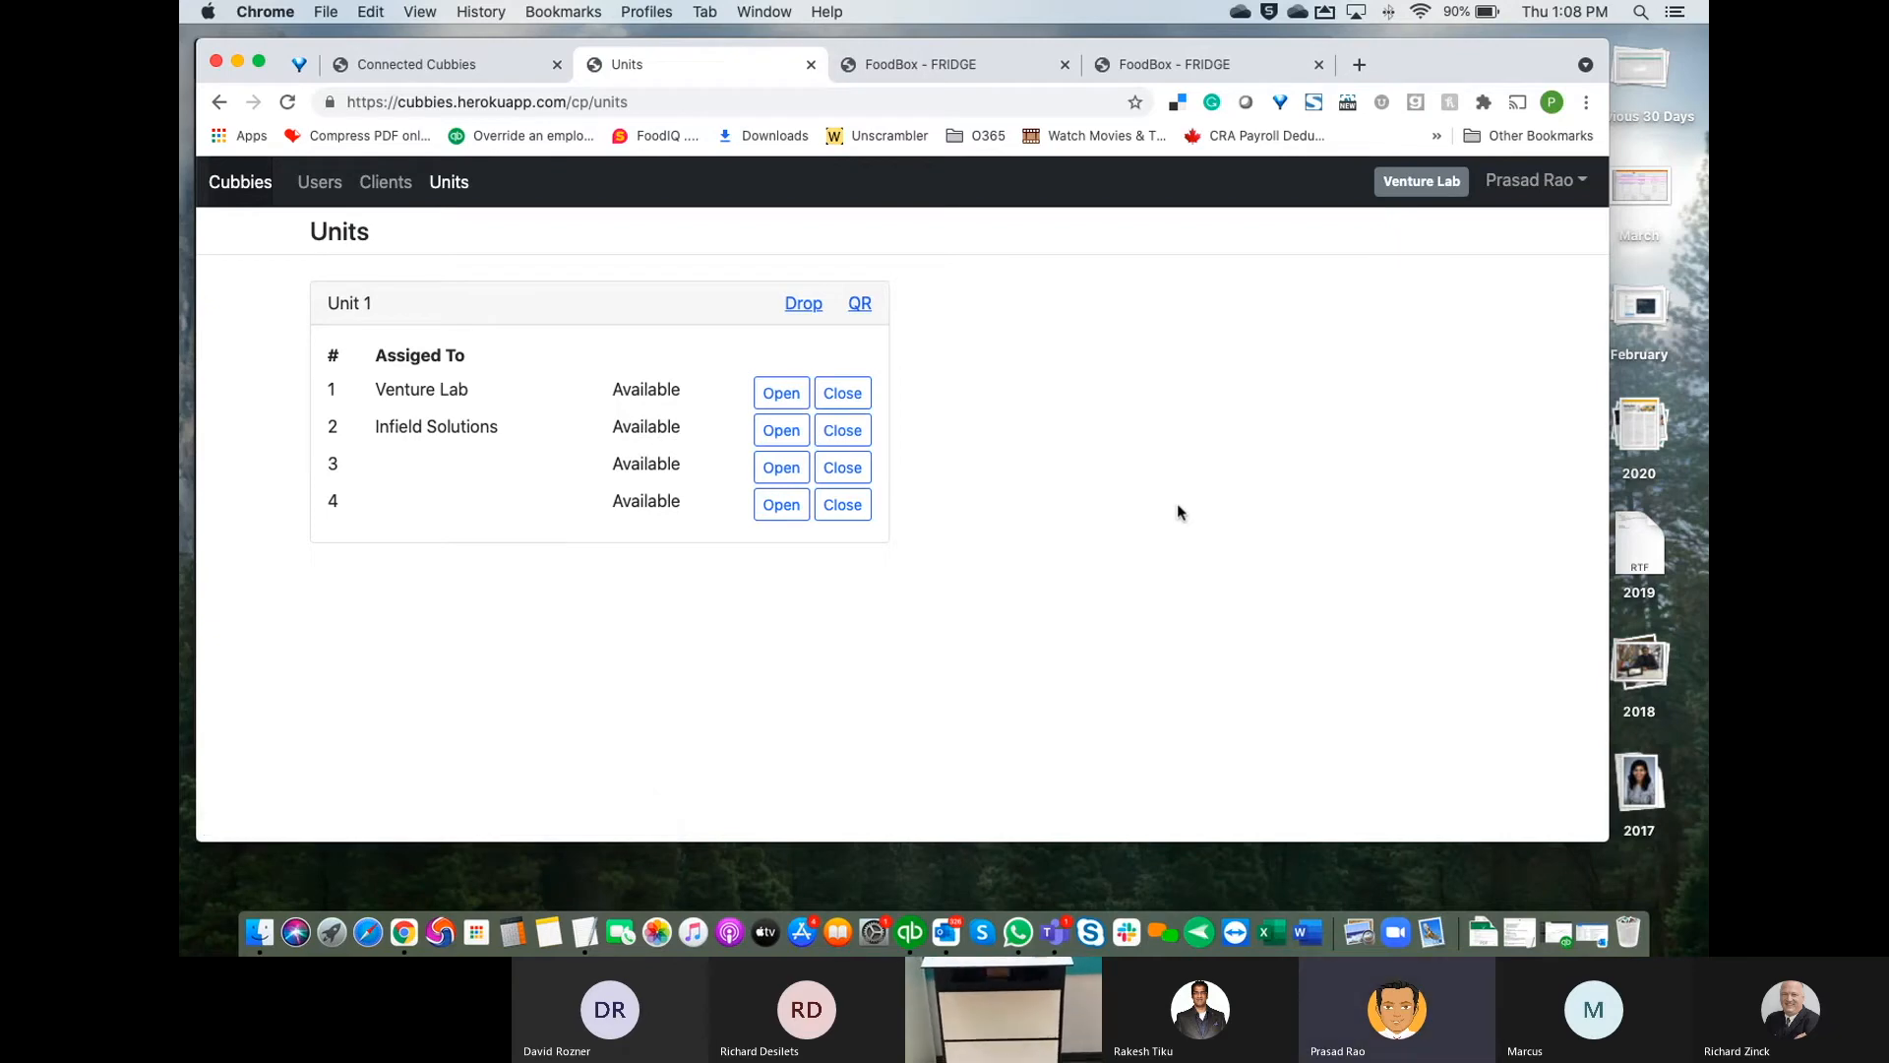
pyautogui.press('super+1')
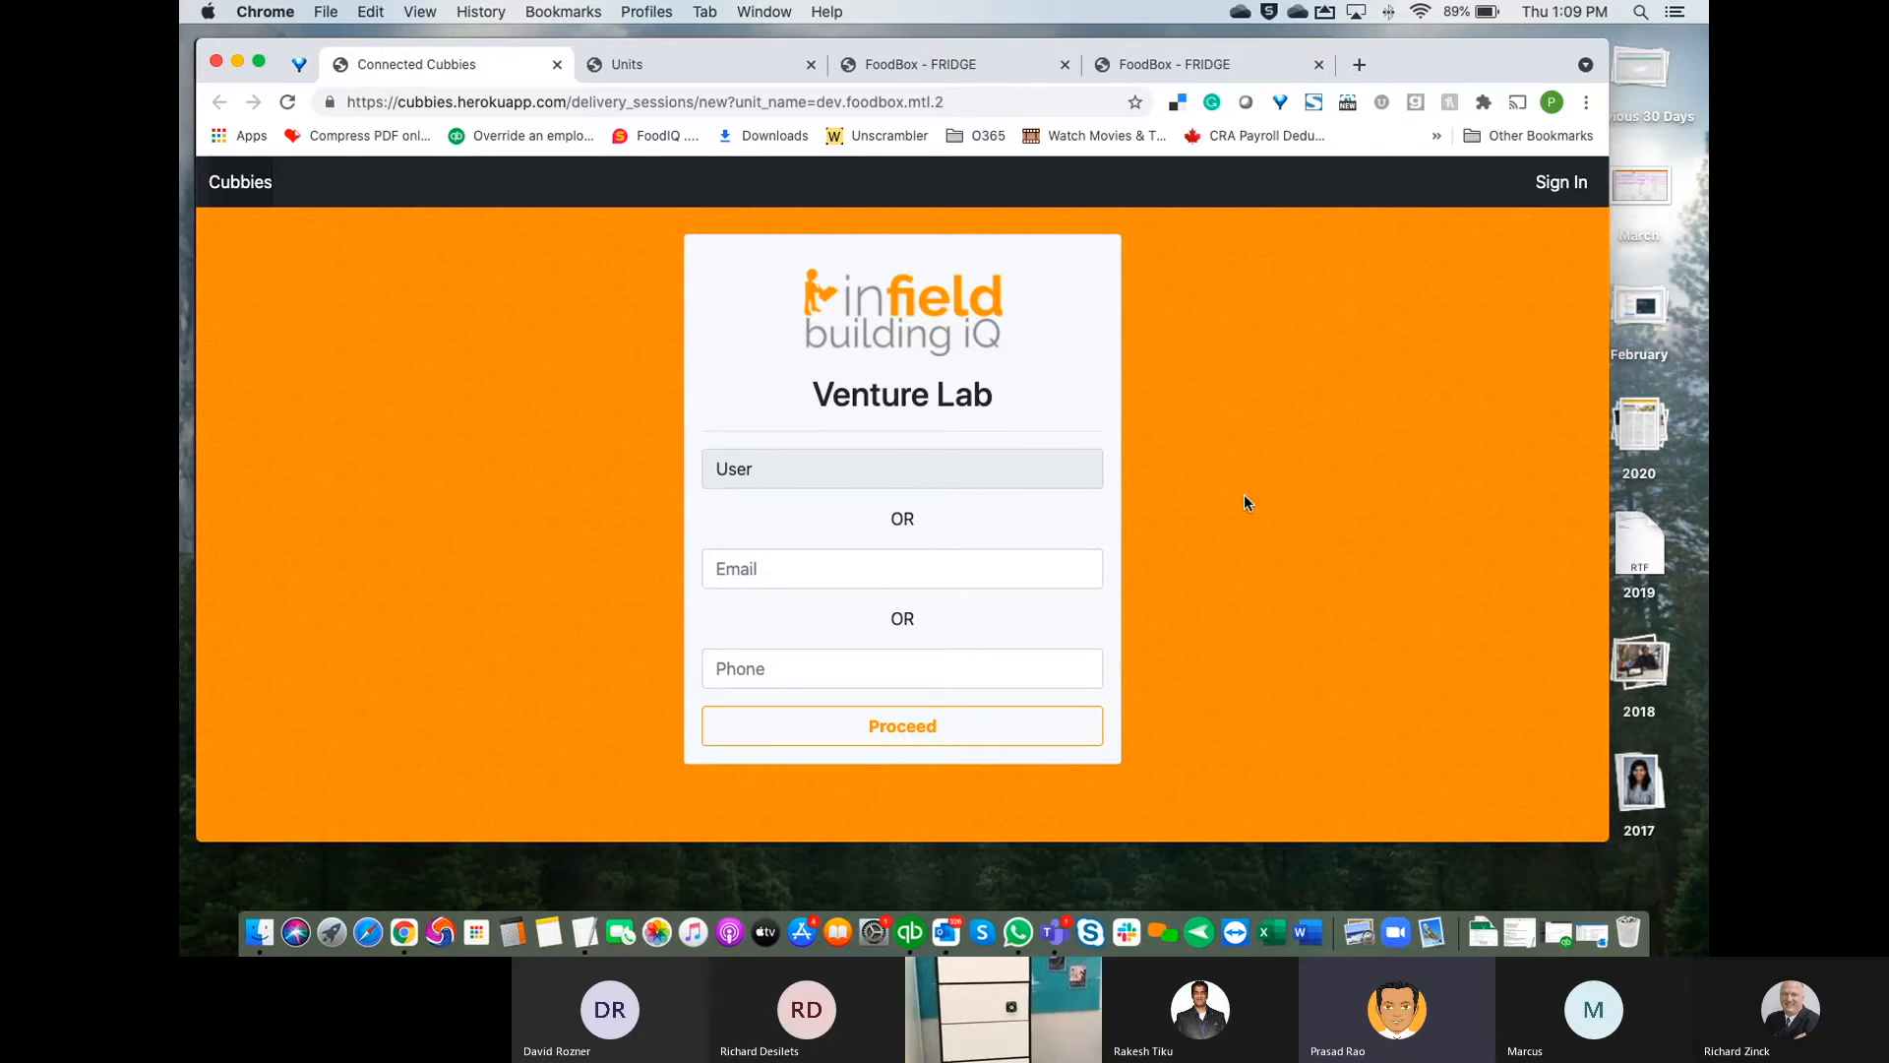
# Step: Fill the recipient email from the browser suggestion and submit the Venture Lab form
pyautogui.click(1032, 463)
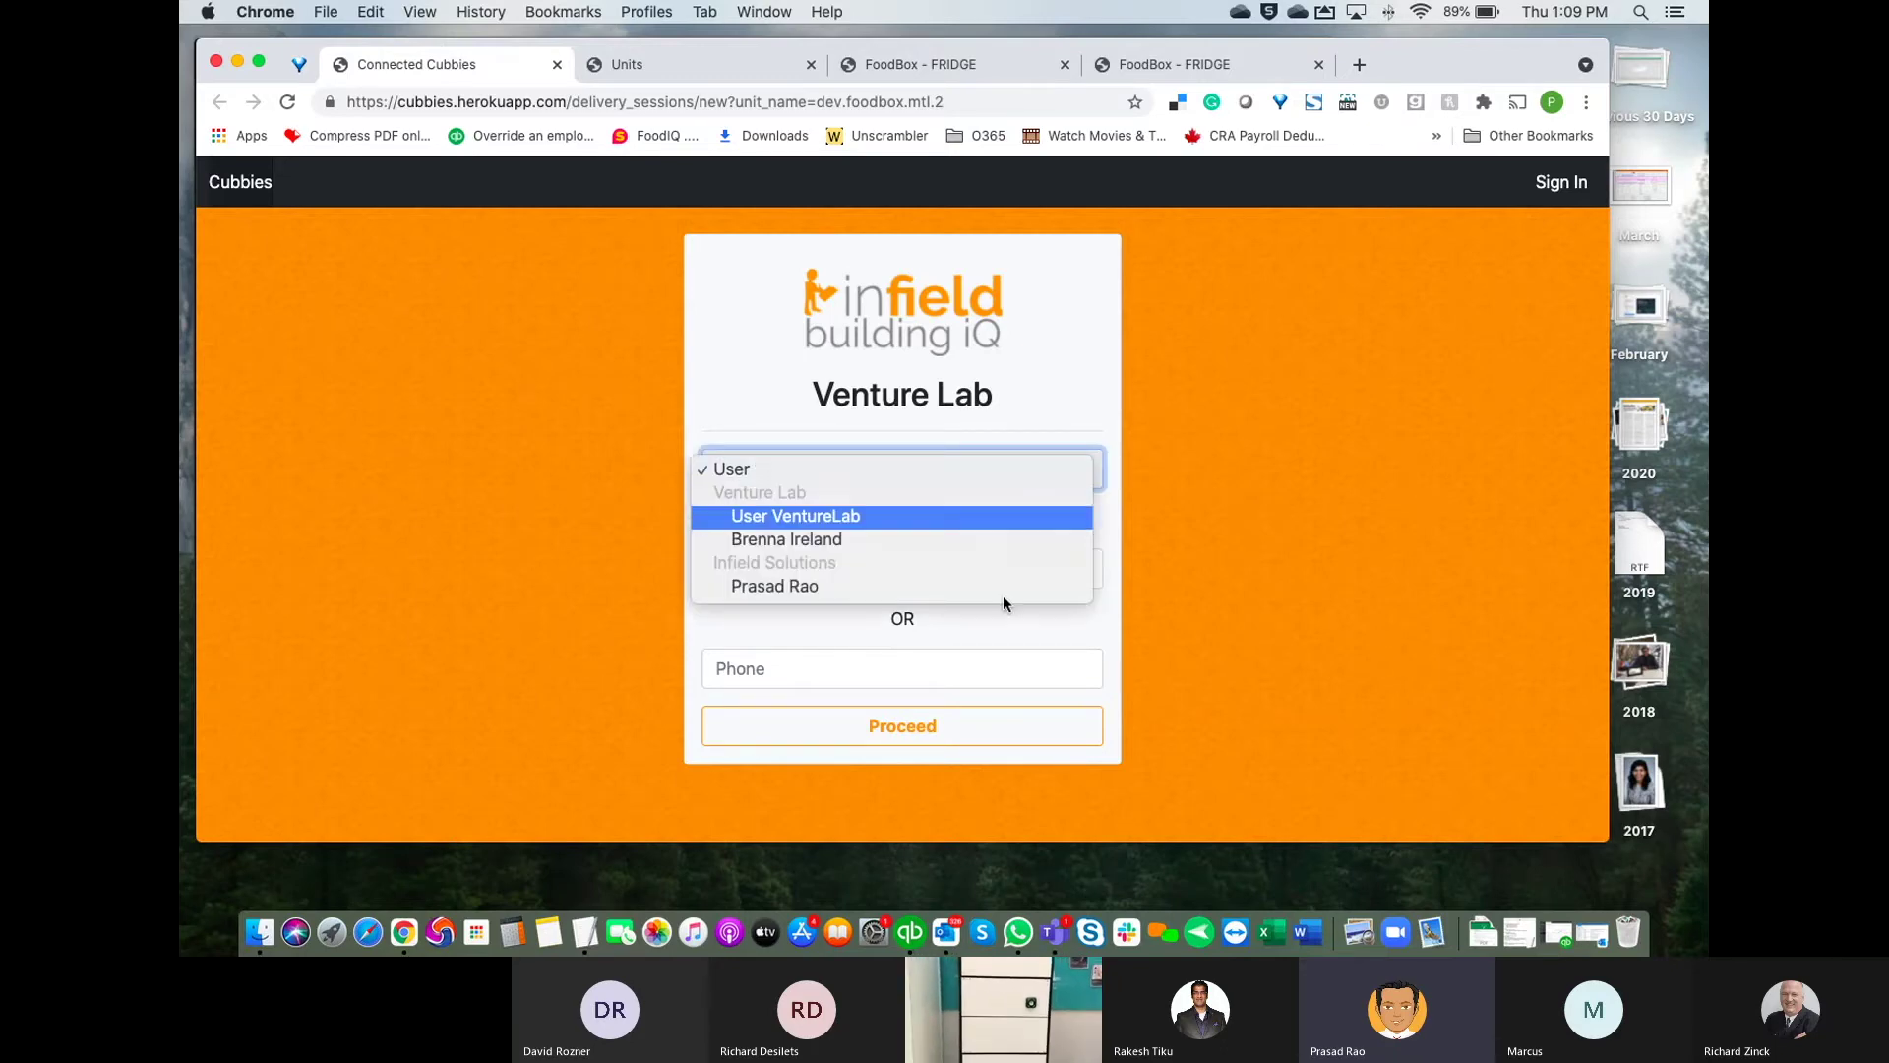
pyautogui.click(1201, 557)
pyautogui.click(961, 563)
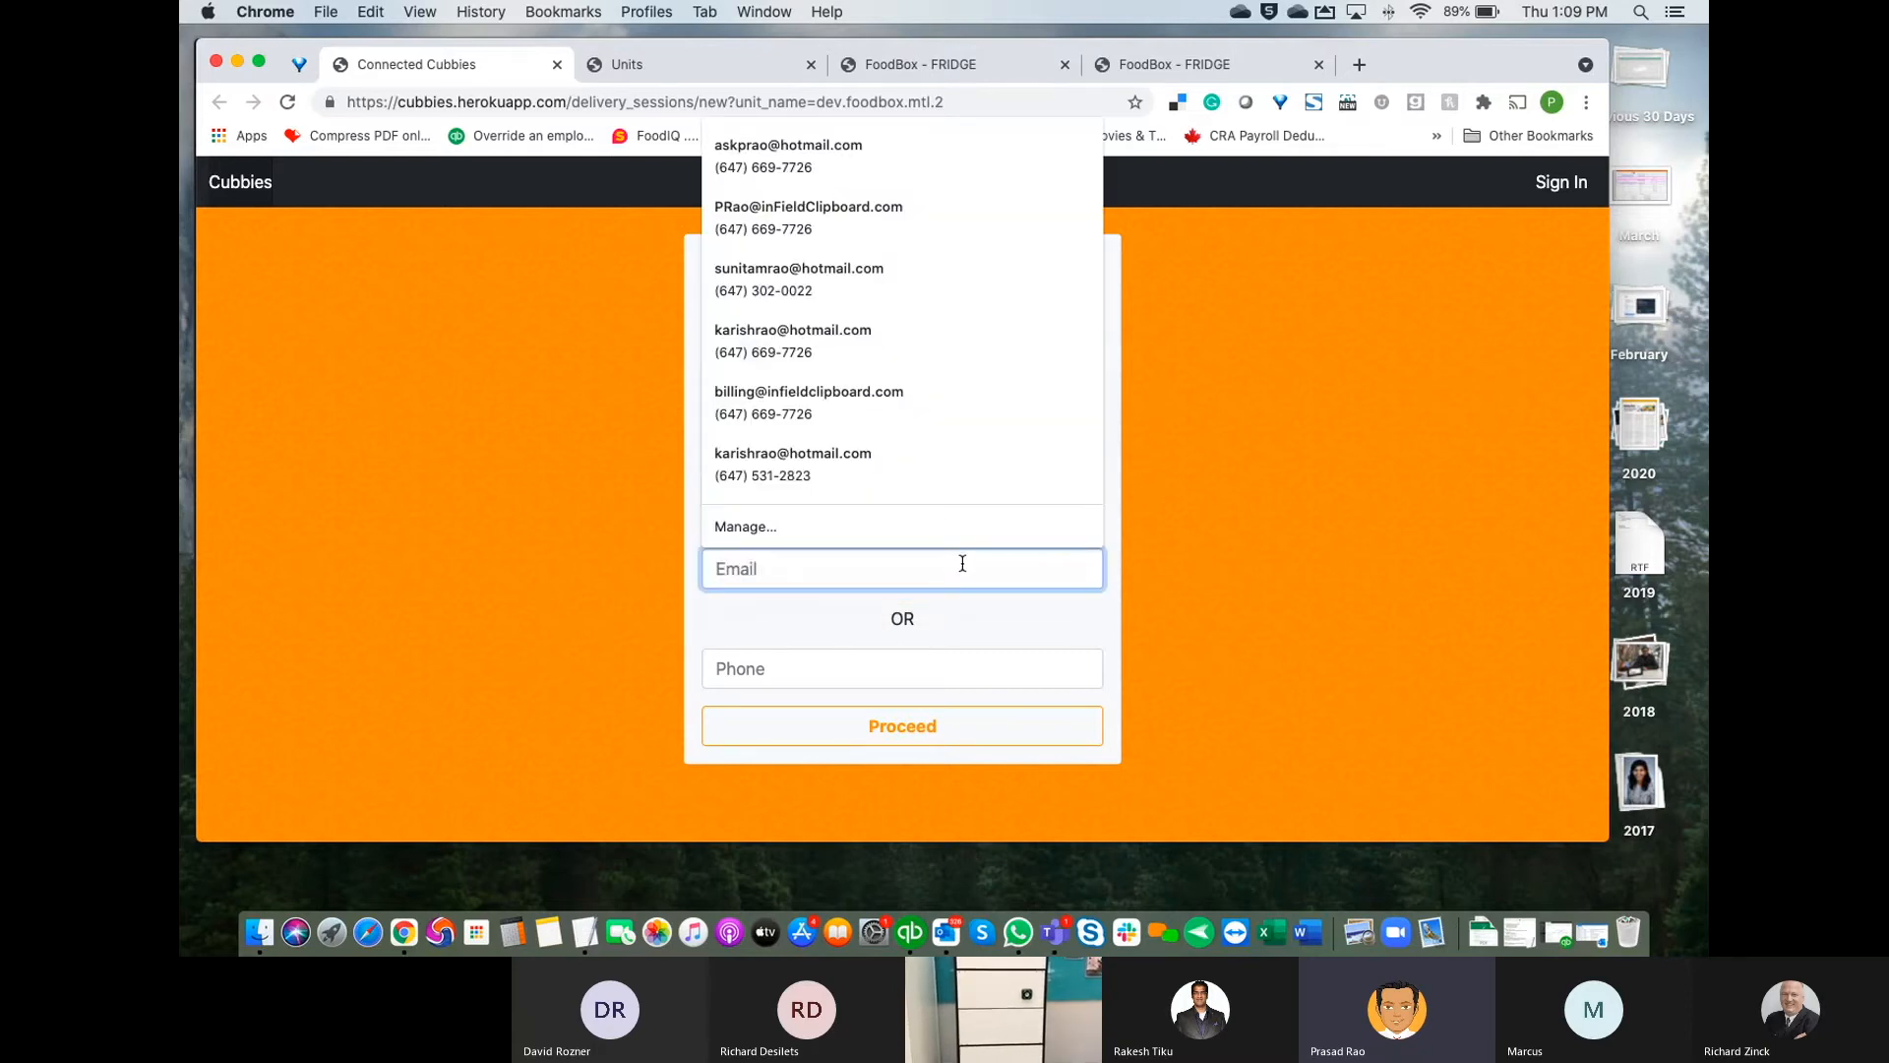
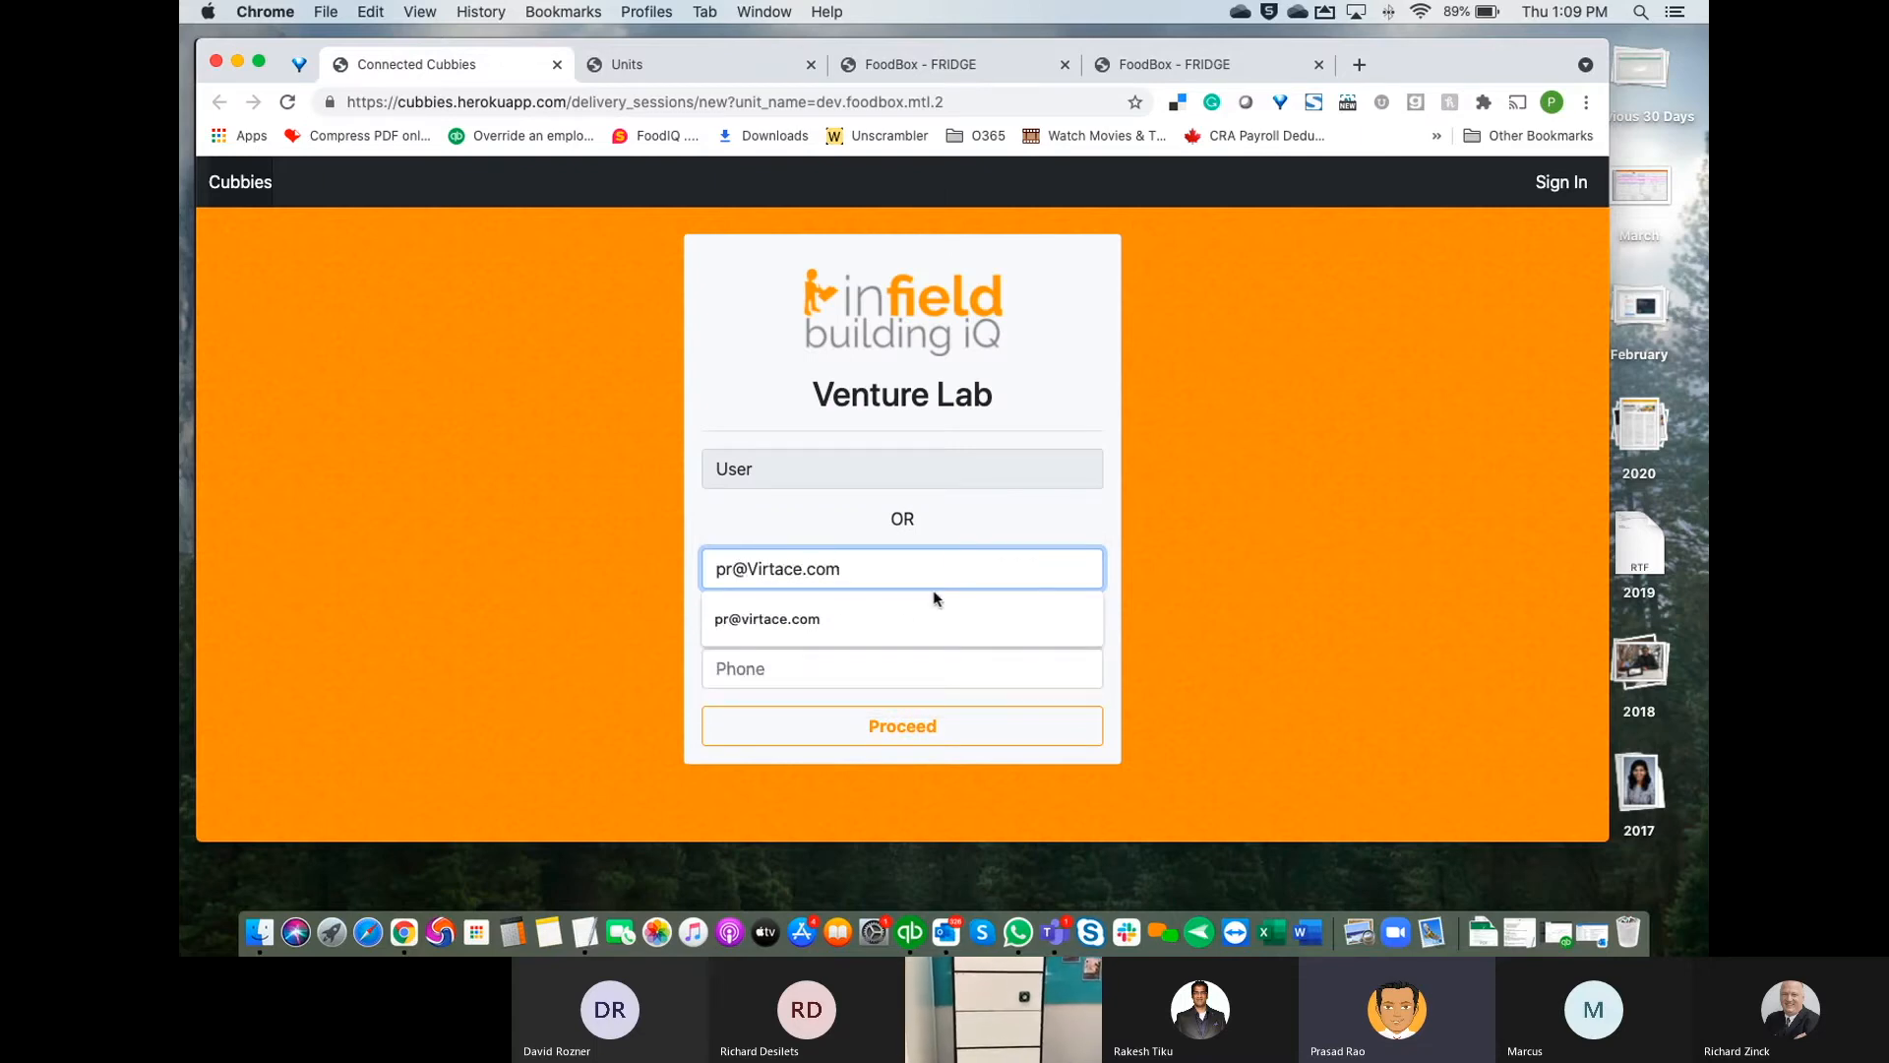
pyautogui.click(925, 609)
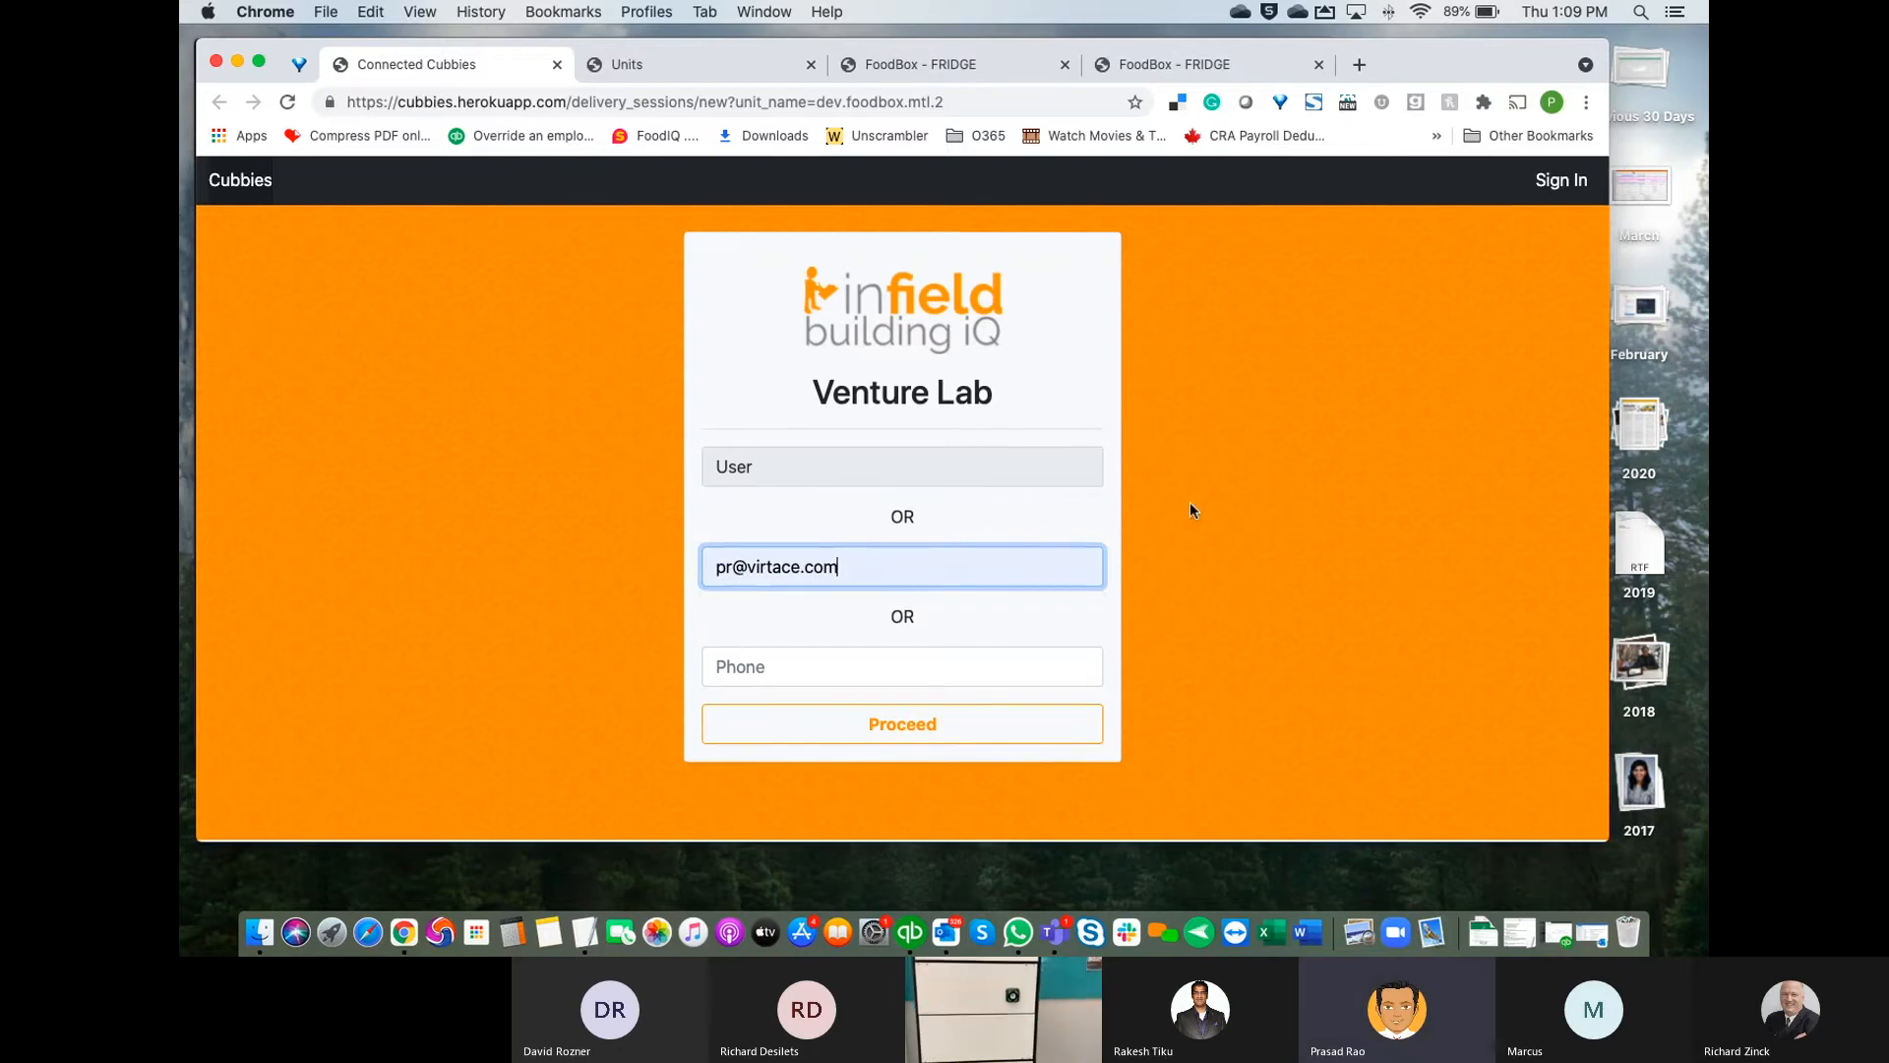
pyautogui.click(856, 728)
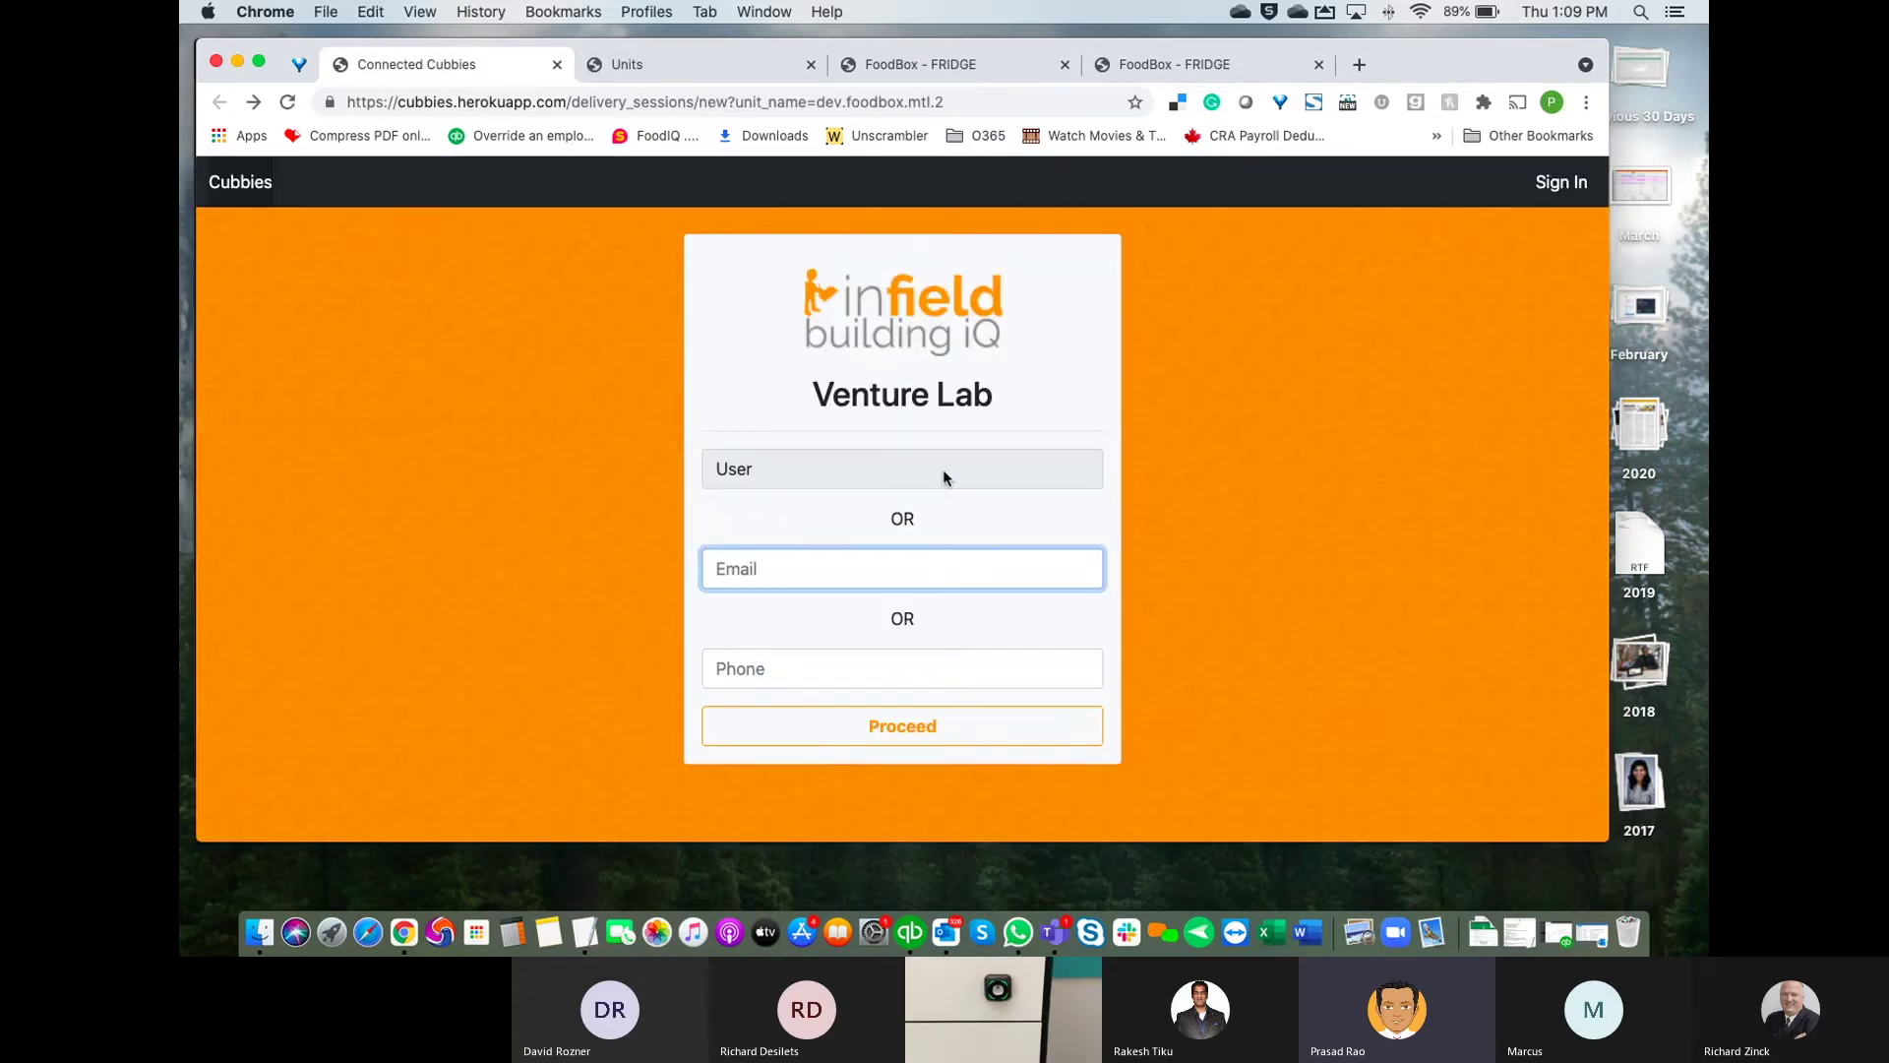
pyautogui.click(943, 470)
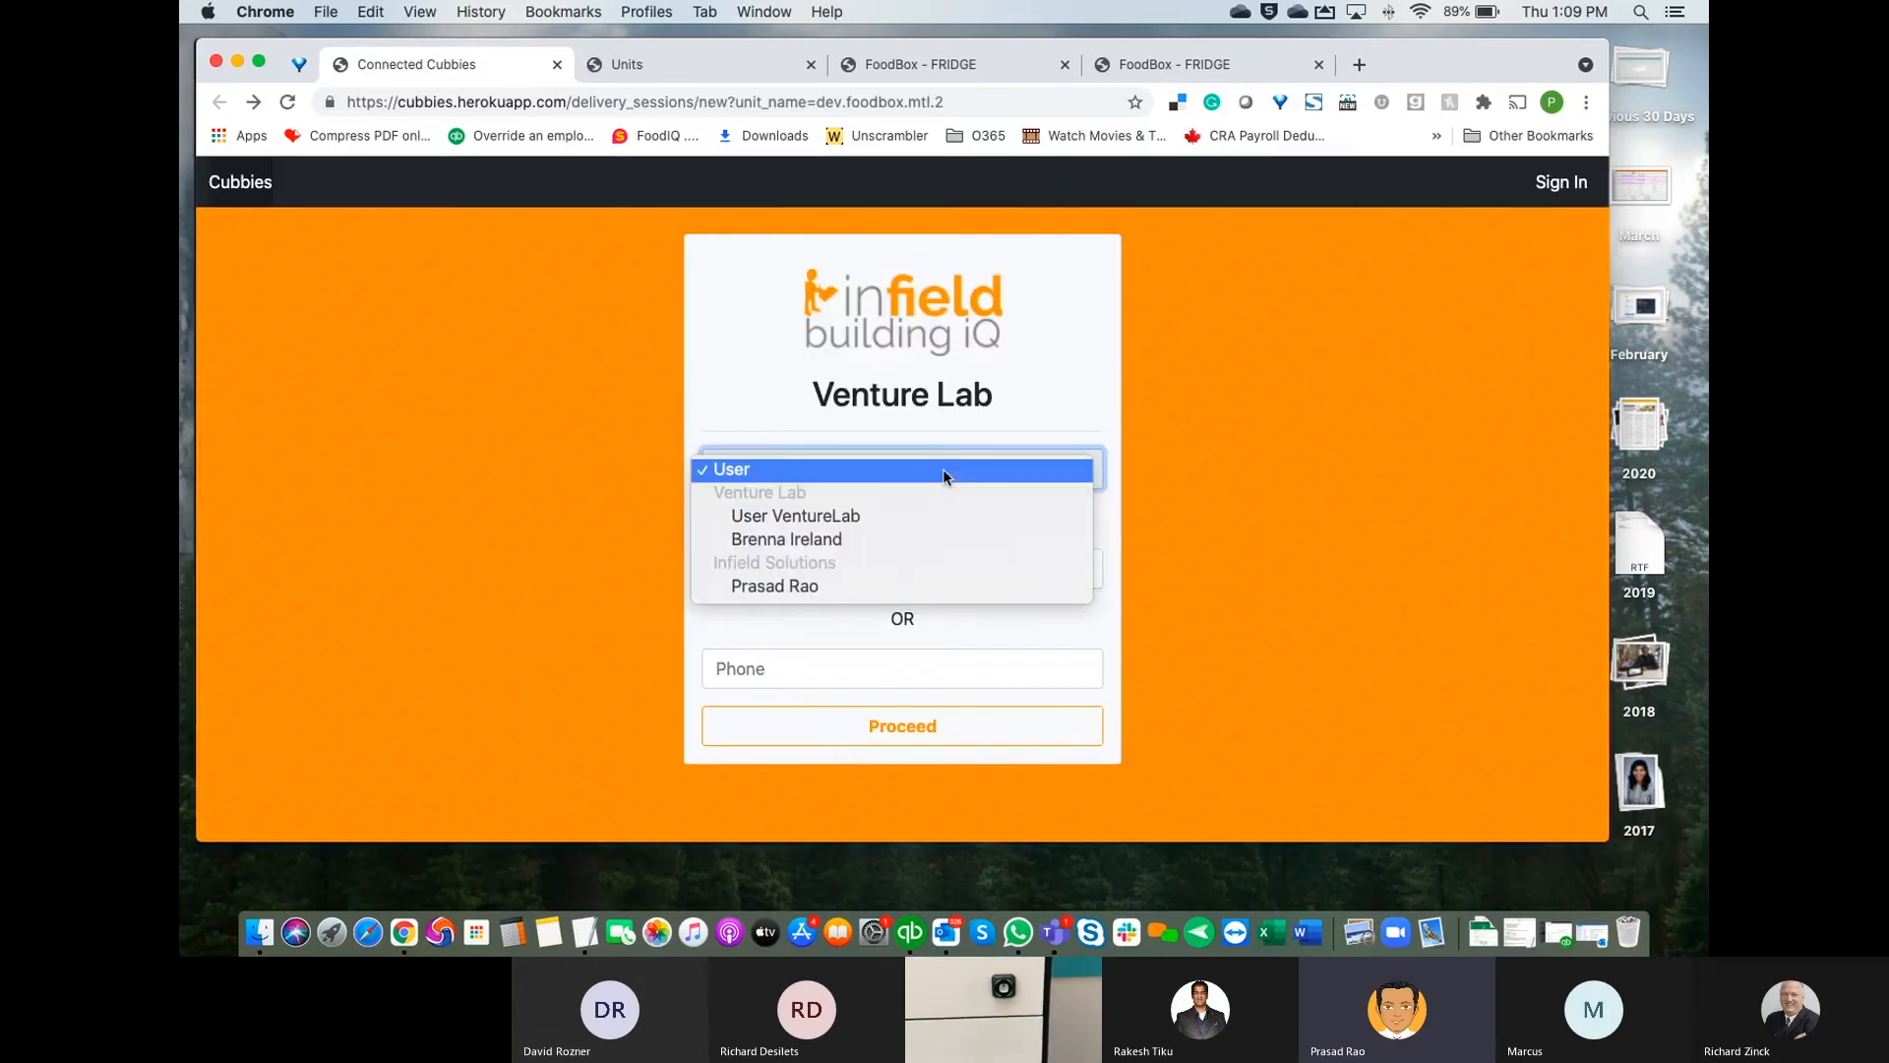
pyautogui.click(930, 588)
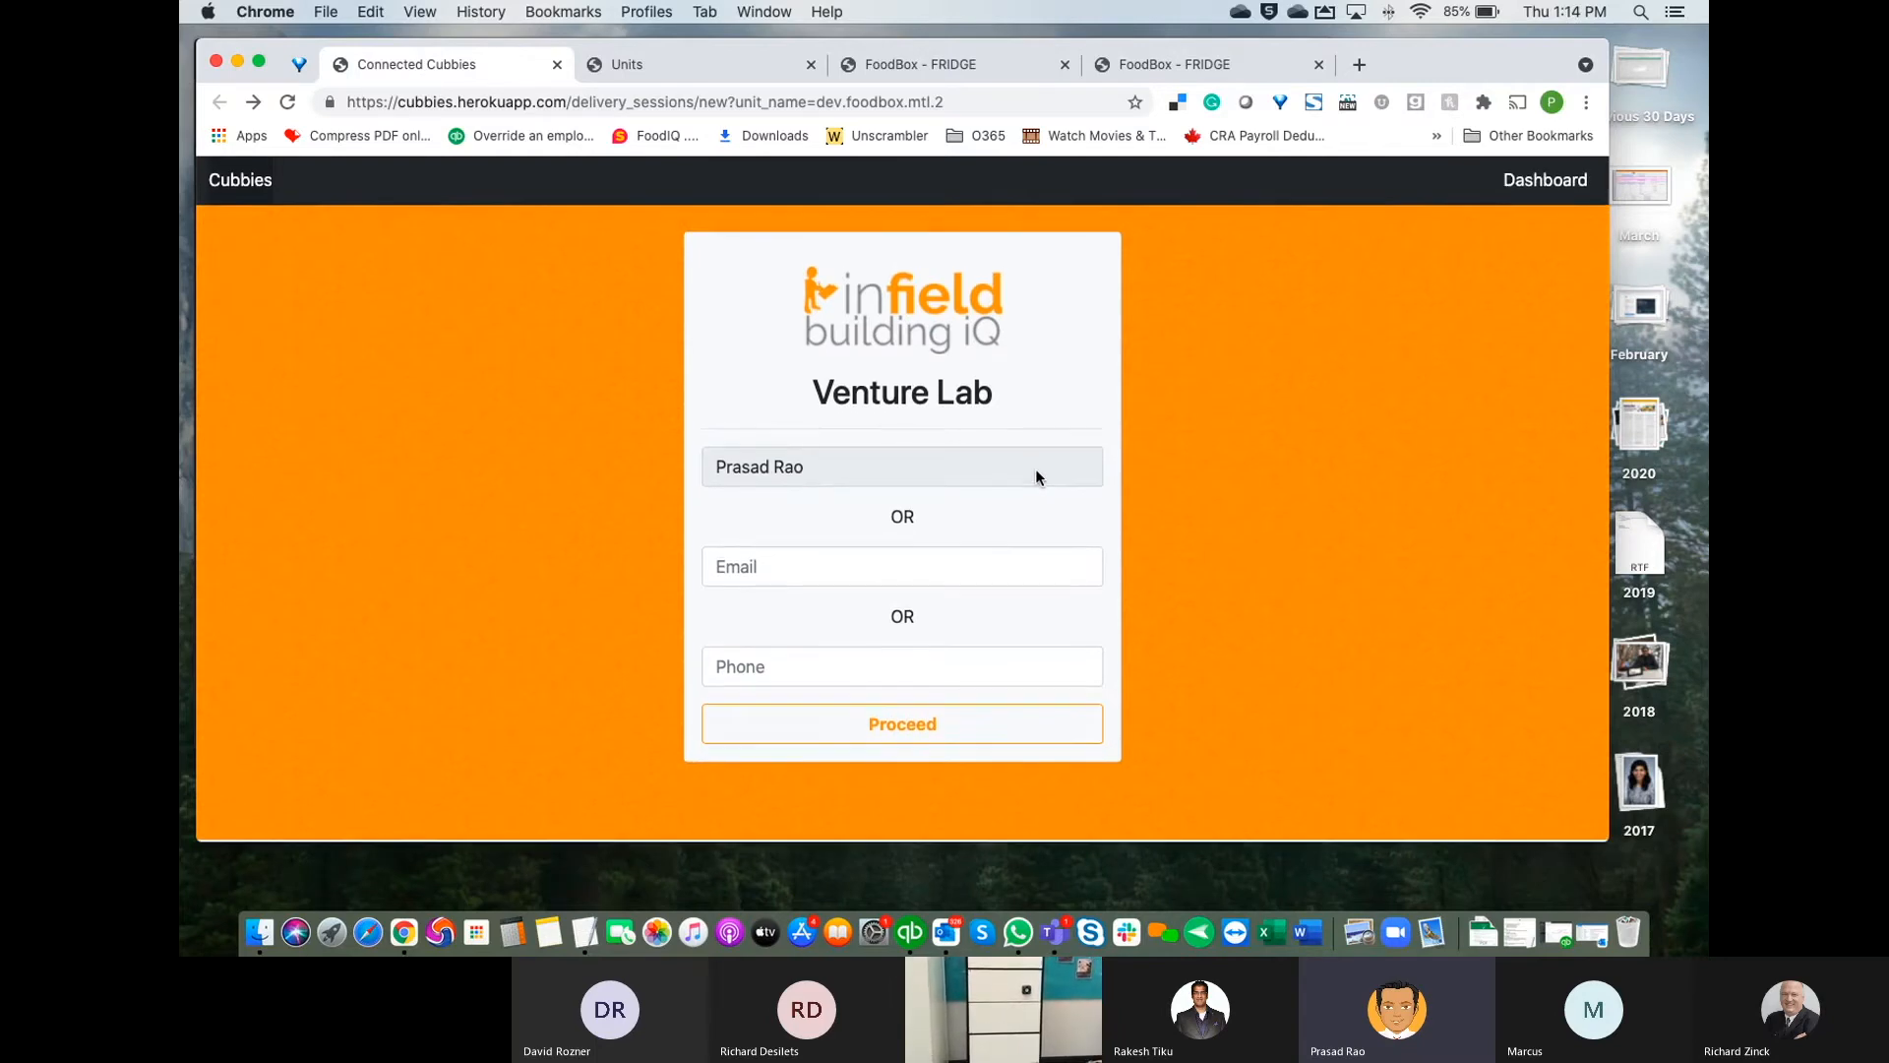
pyautogui.click(988, 469)
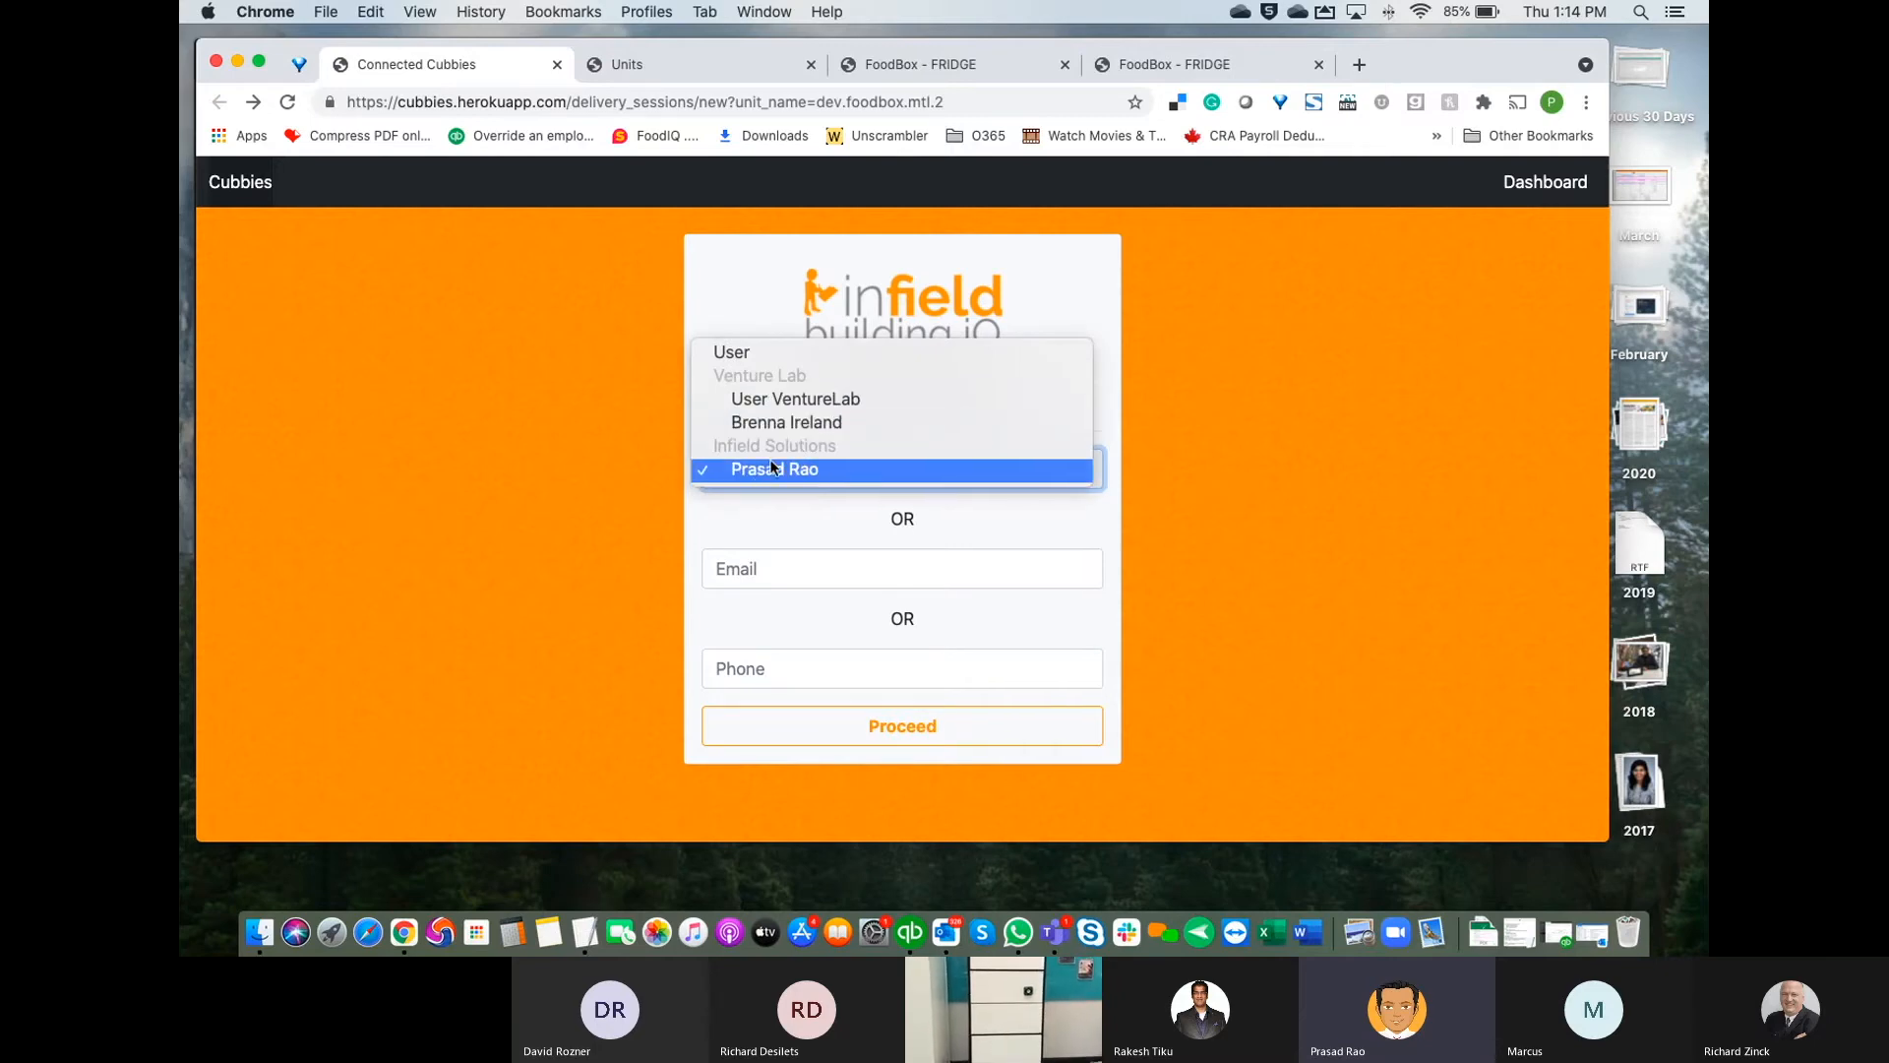
pyautogui.click(565, 420)
pyautogui.click(630, 64)
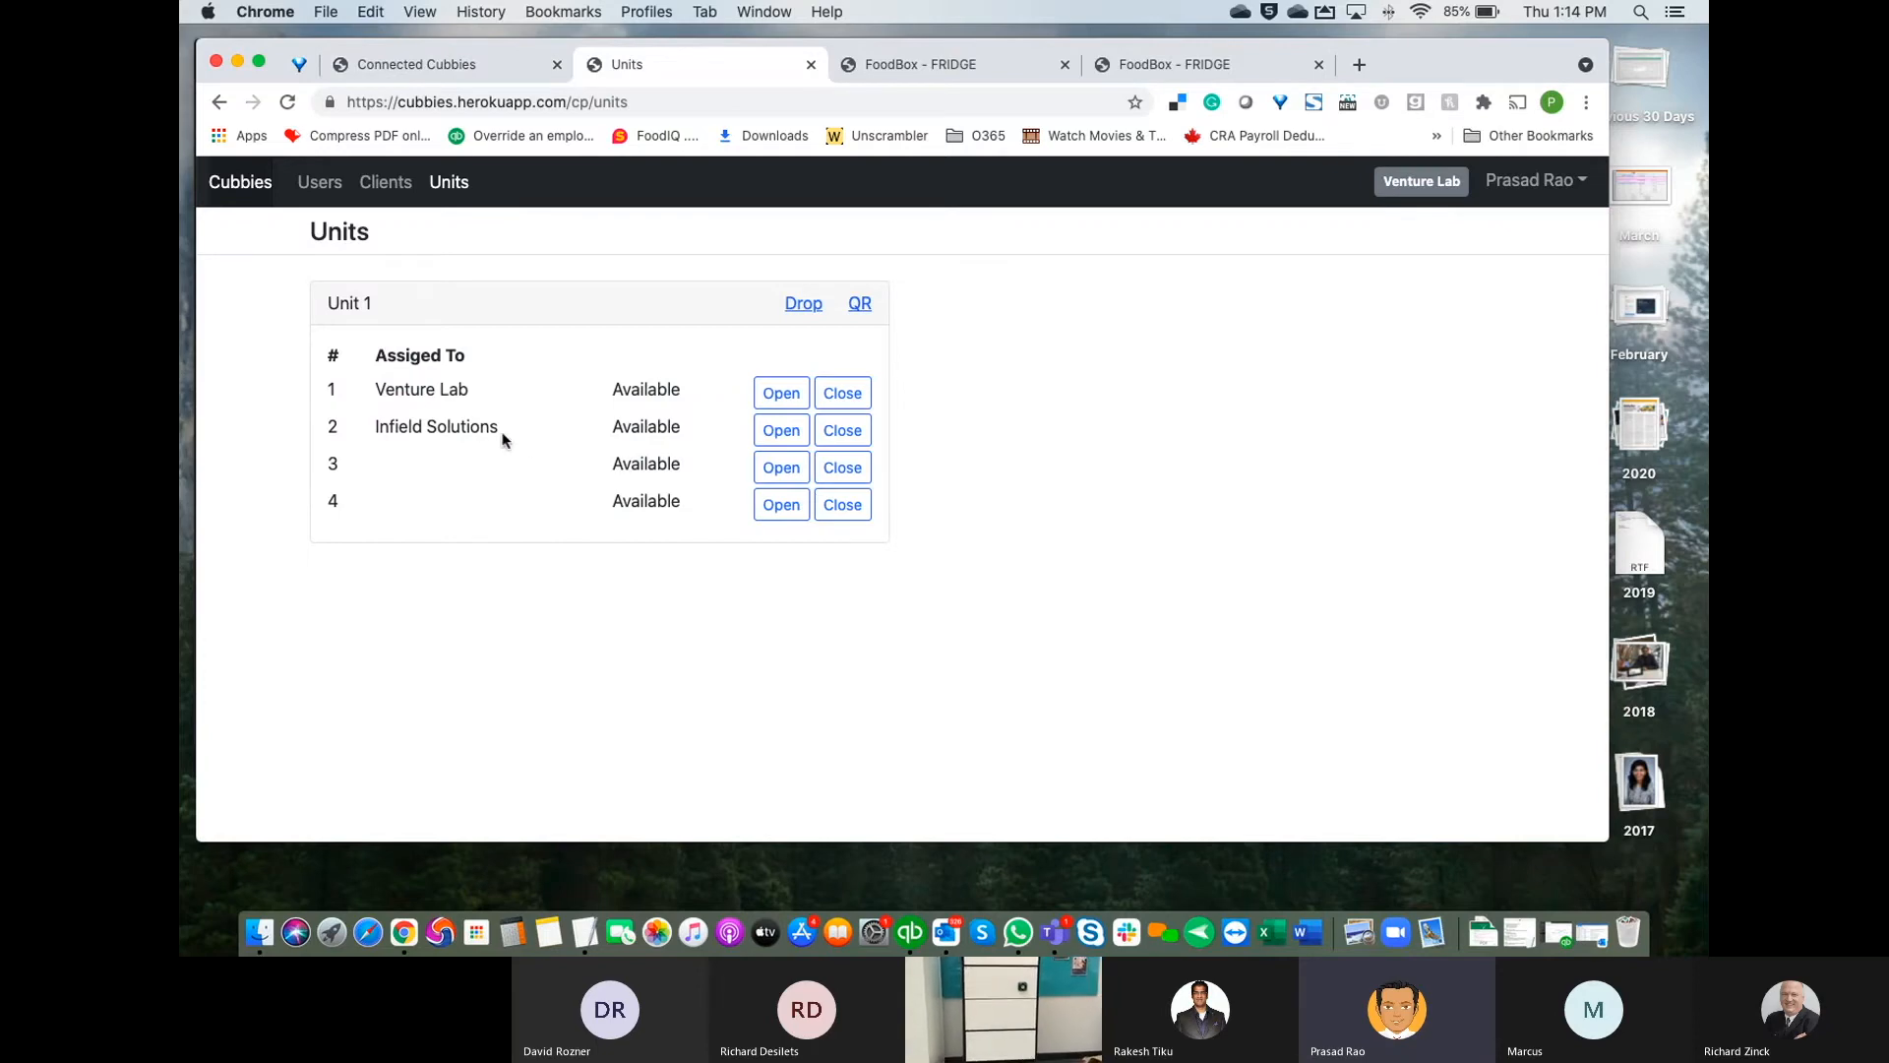
pyautogui.click(445, 63)
pyautogui.click(842, 485)
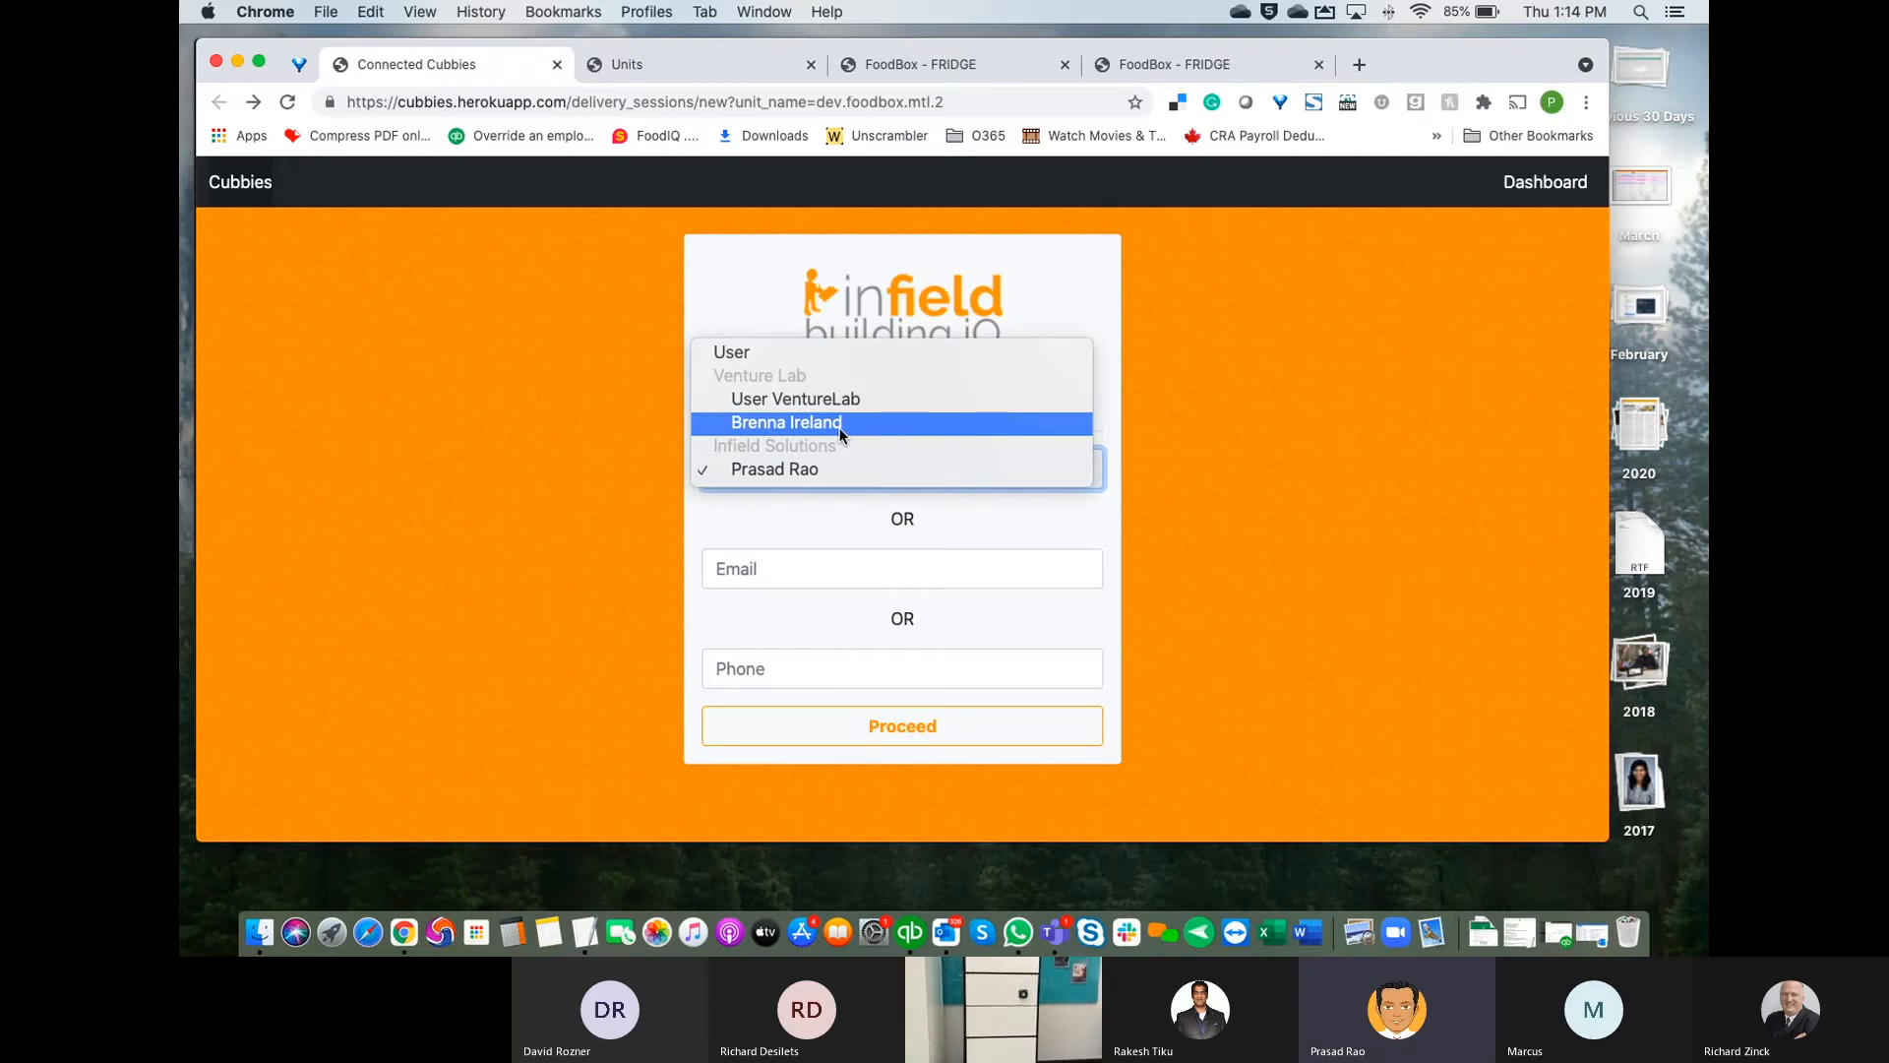
pyautogui.press('Escape')
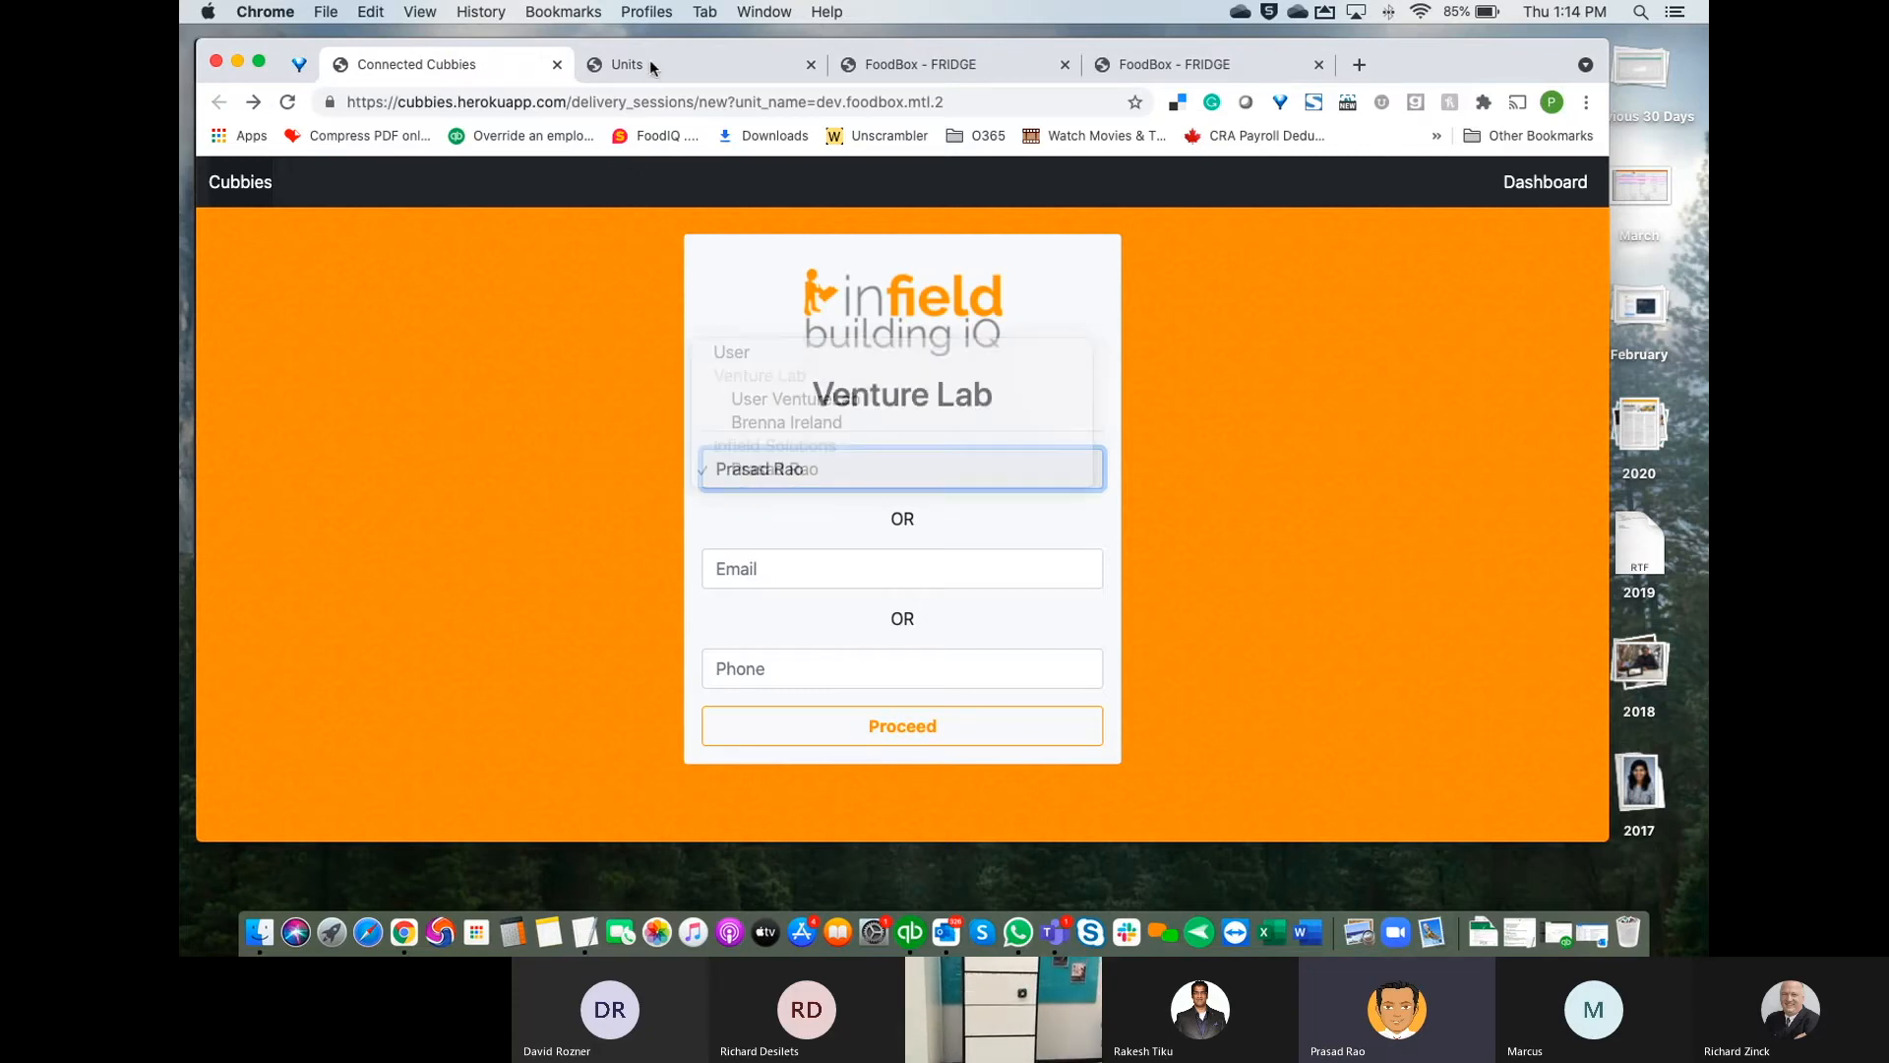
# Step: Check the Units table once more, then reload the delivery form to clear the recipient
pyautogui.click(643, 64)
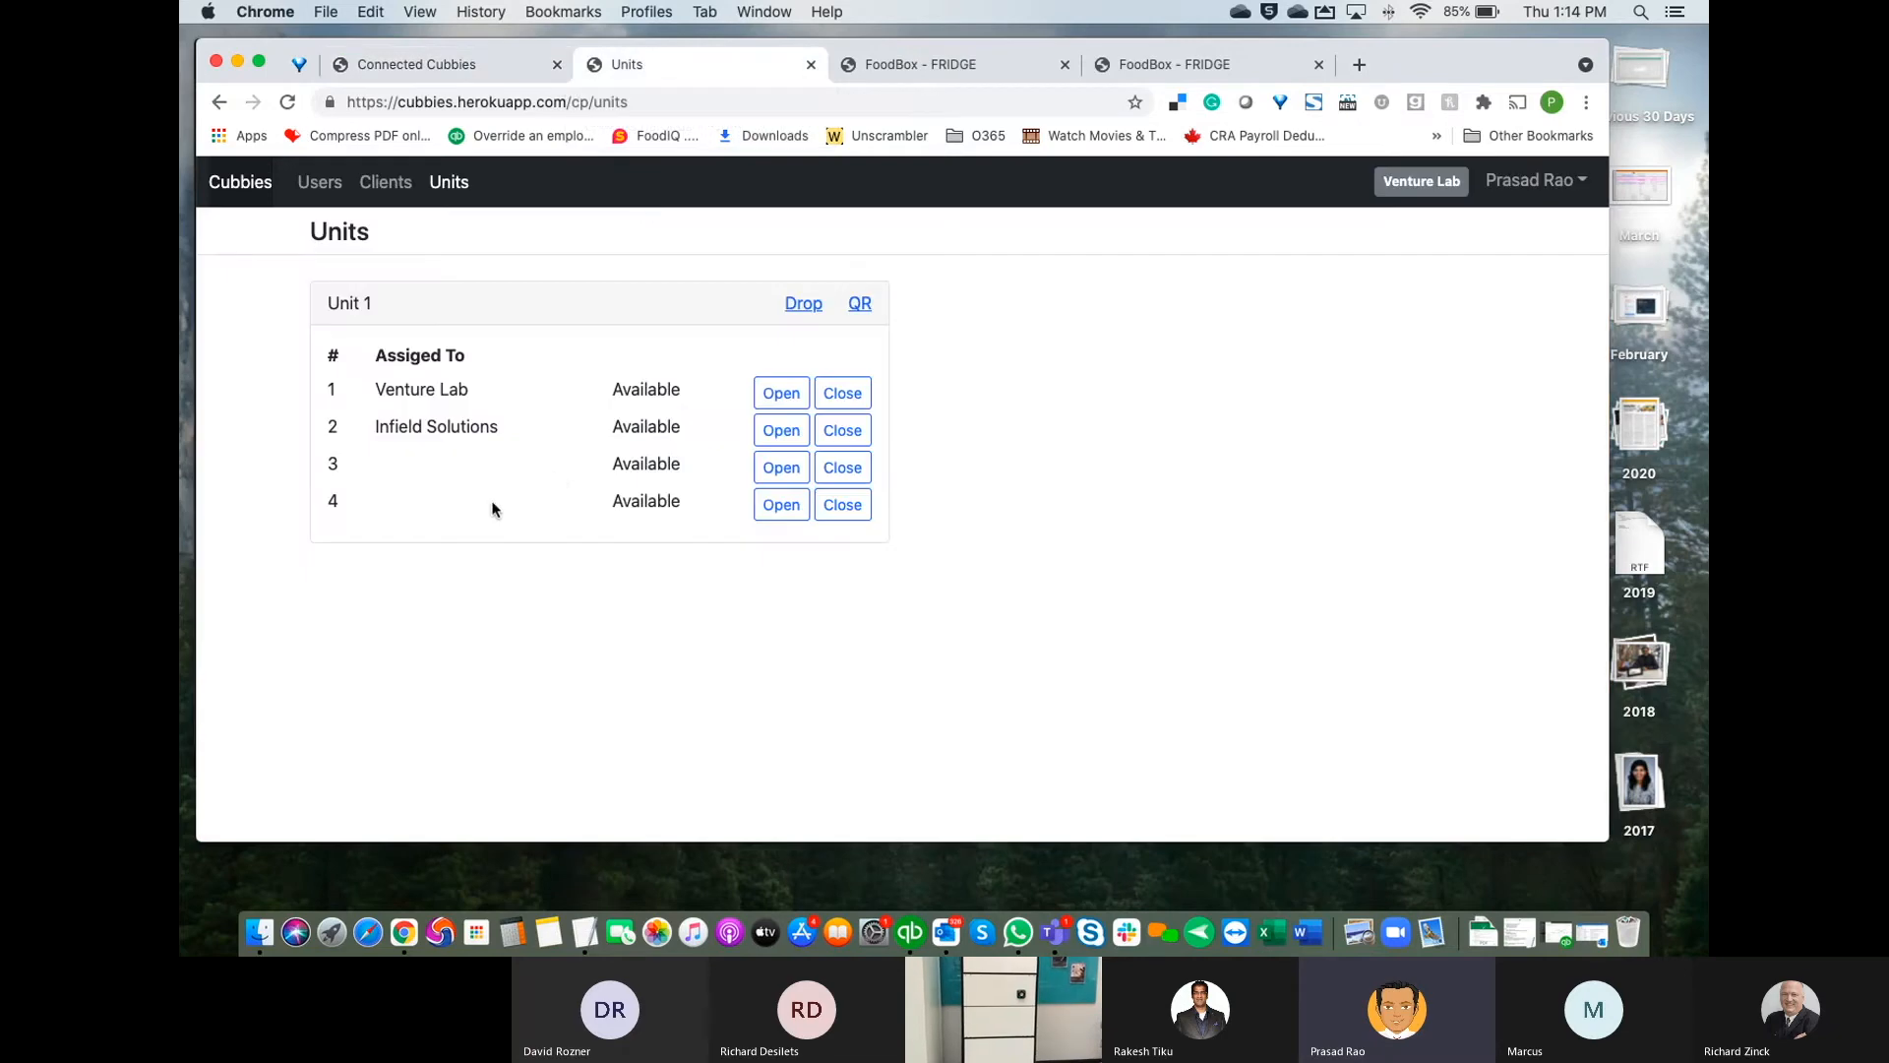
pyautogui.click(432, 65)
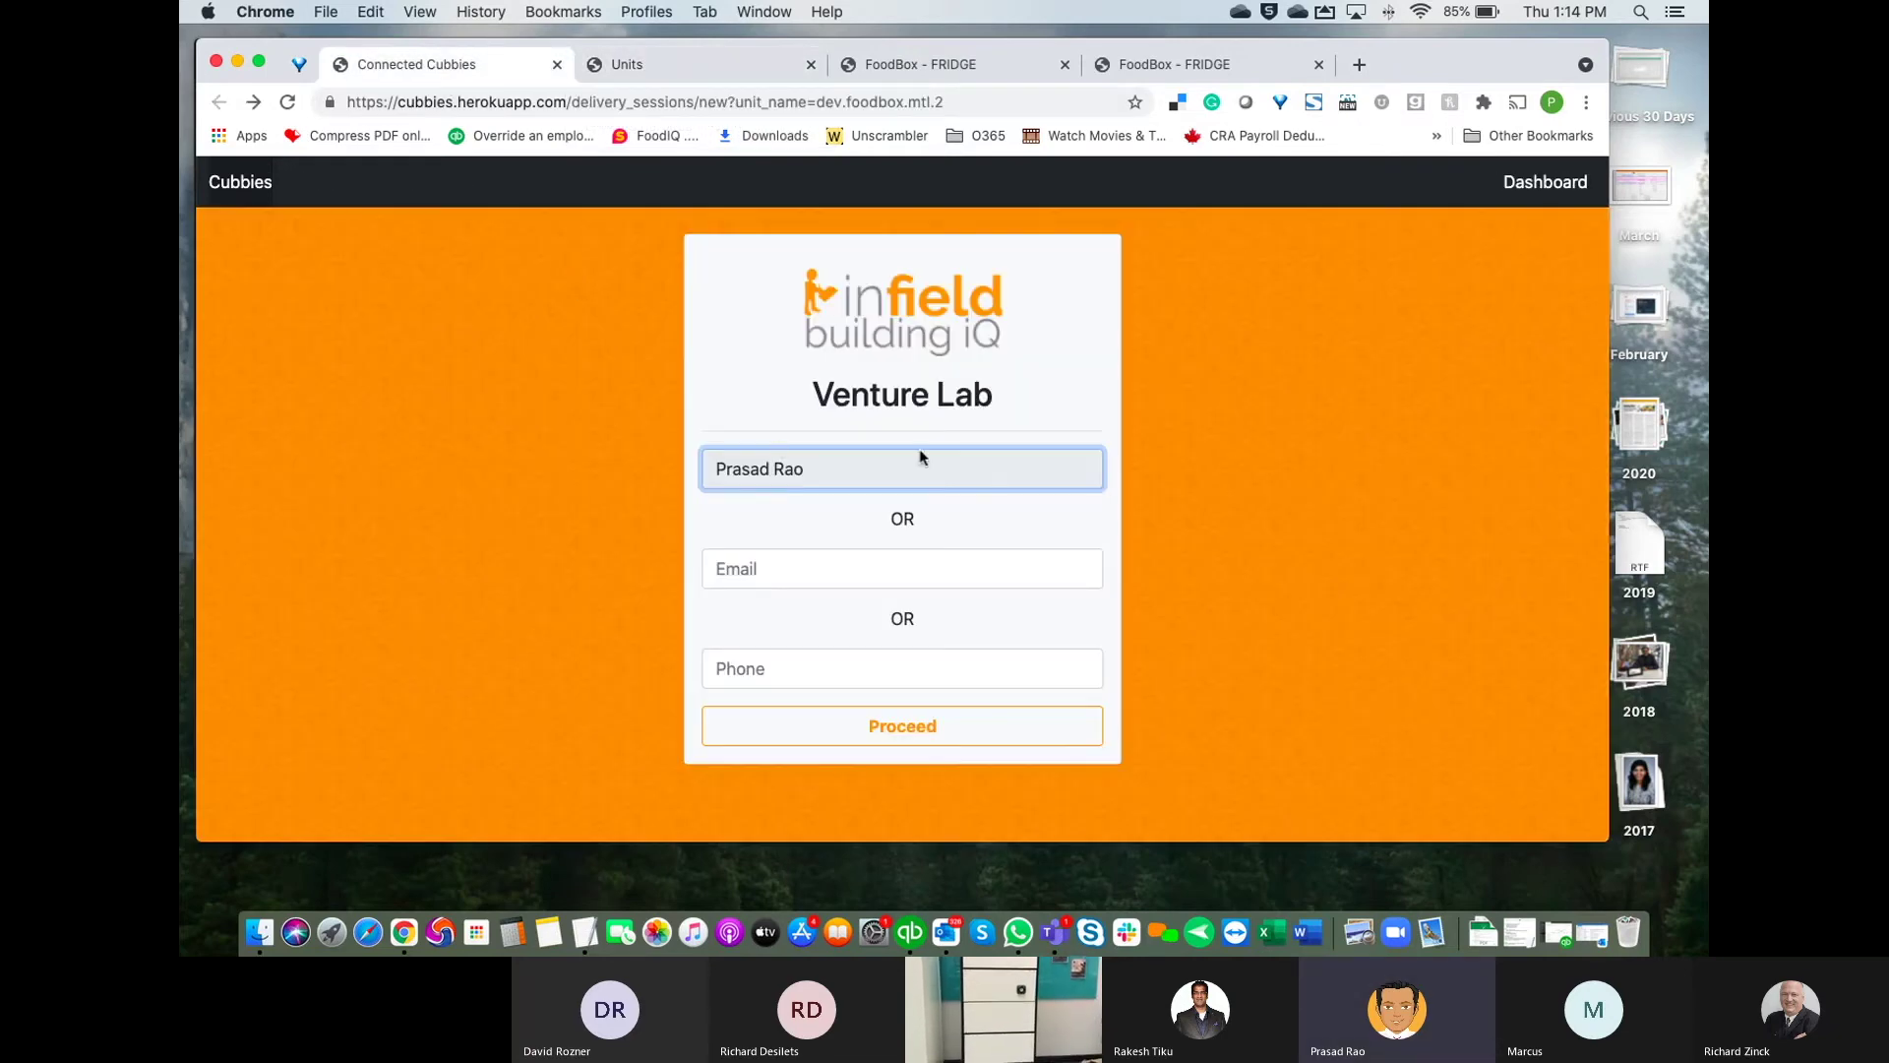
pyautogui.click(901, 568)
pyautogui.click(531, 448)
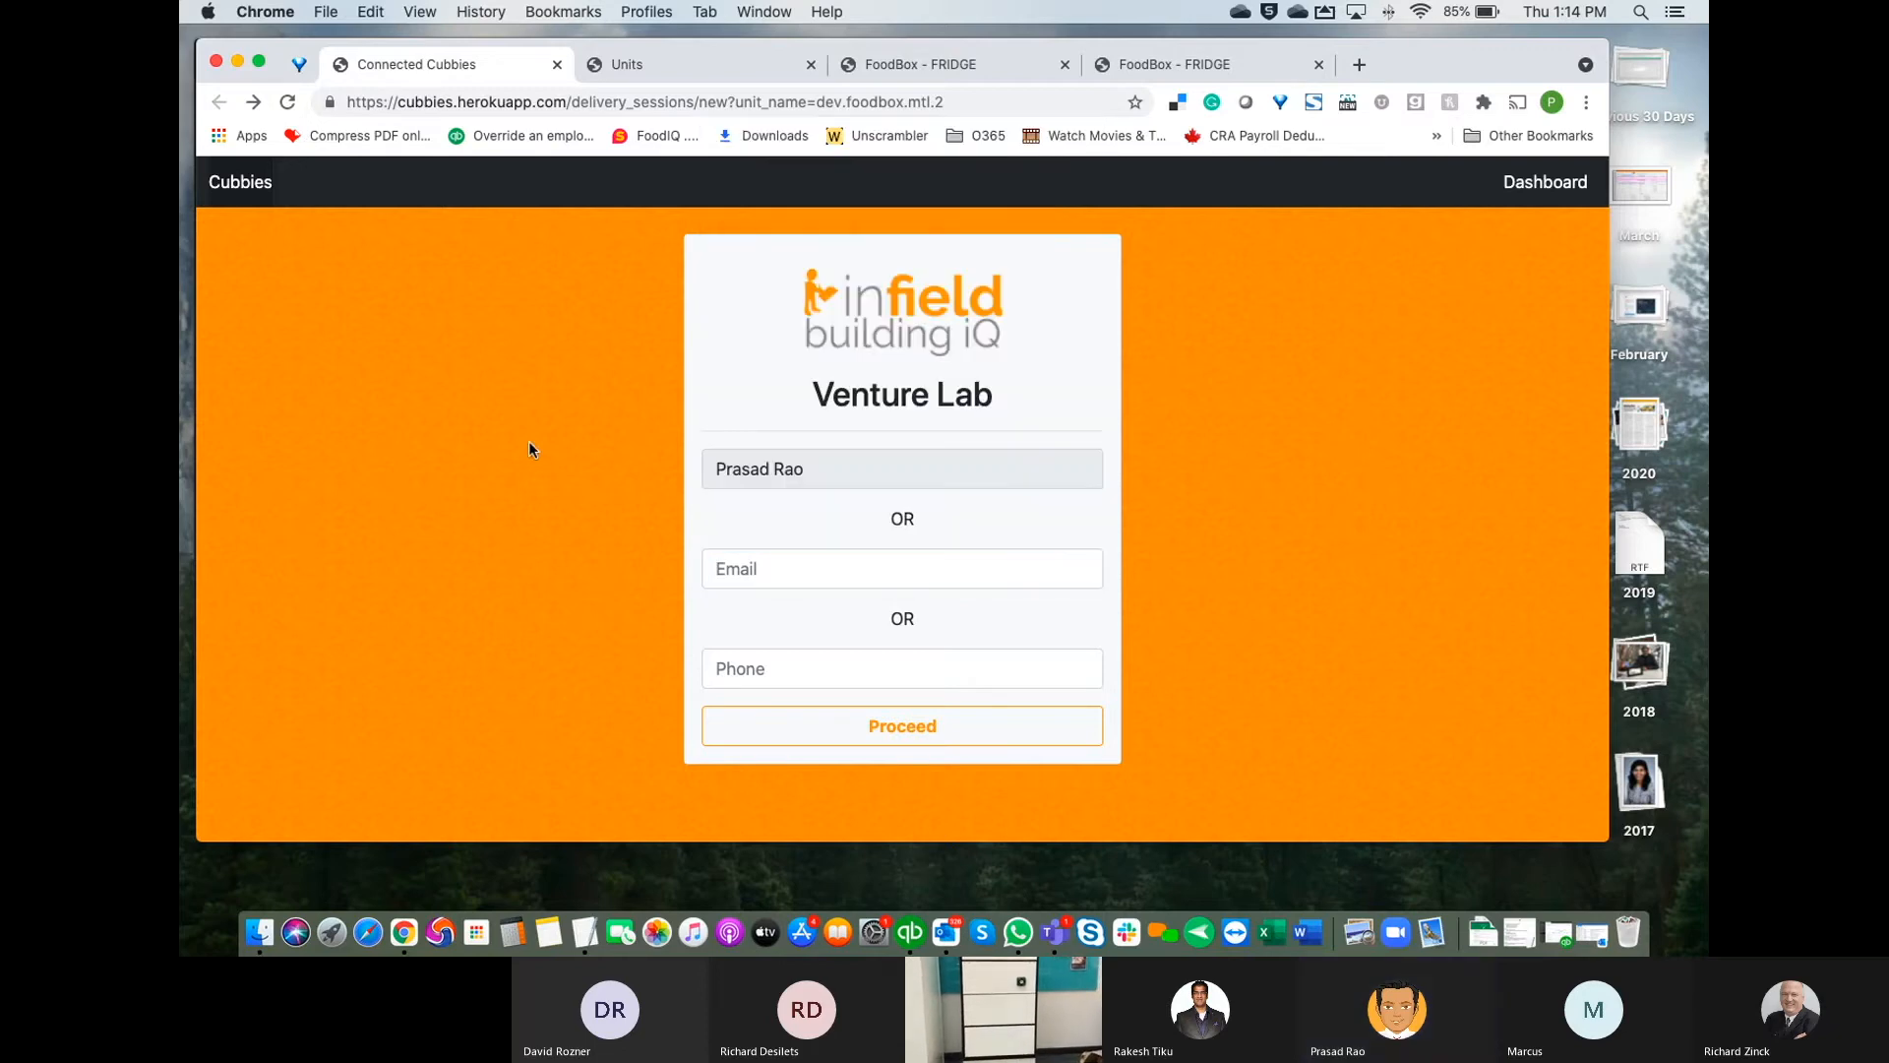
pyautogui.press('super+r')
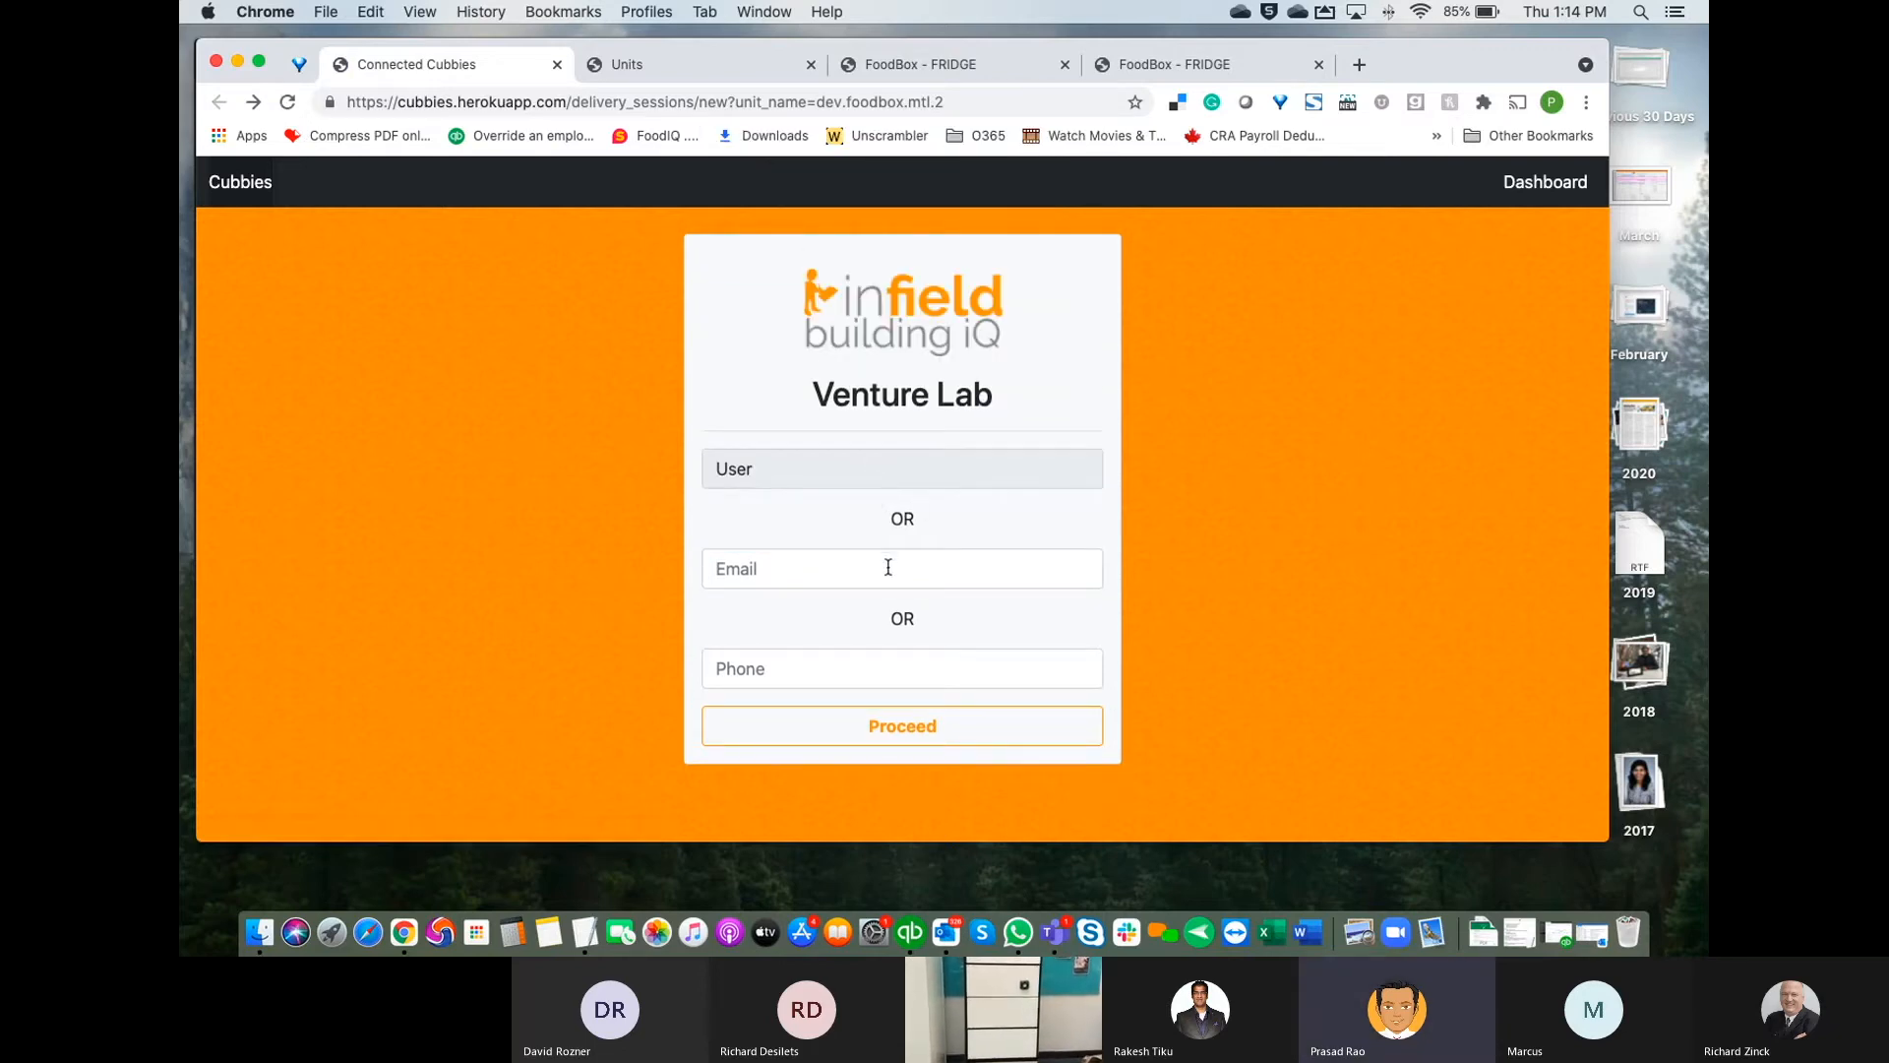
# Step: Enter the recipient's email via autocomplete and start the Venture Lab delivery session
pyautogui.click(886, 569)
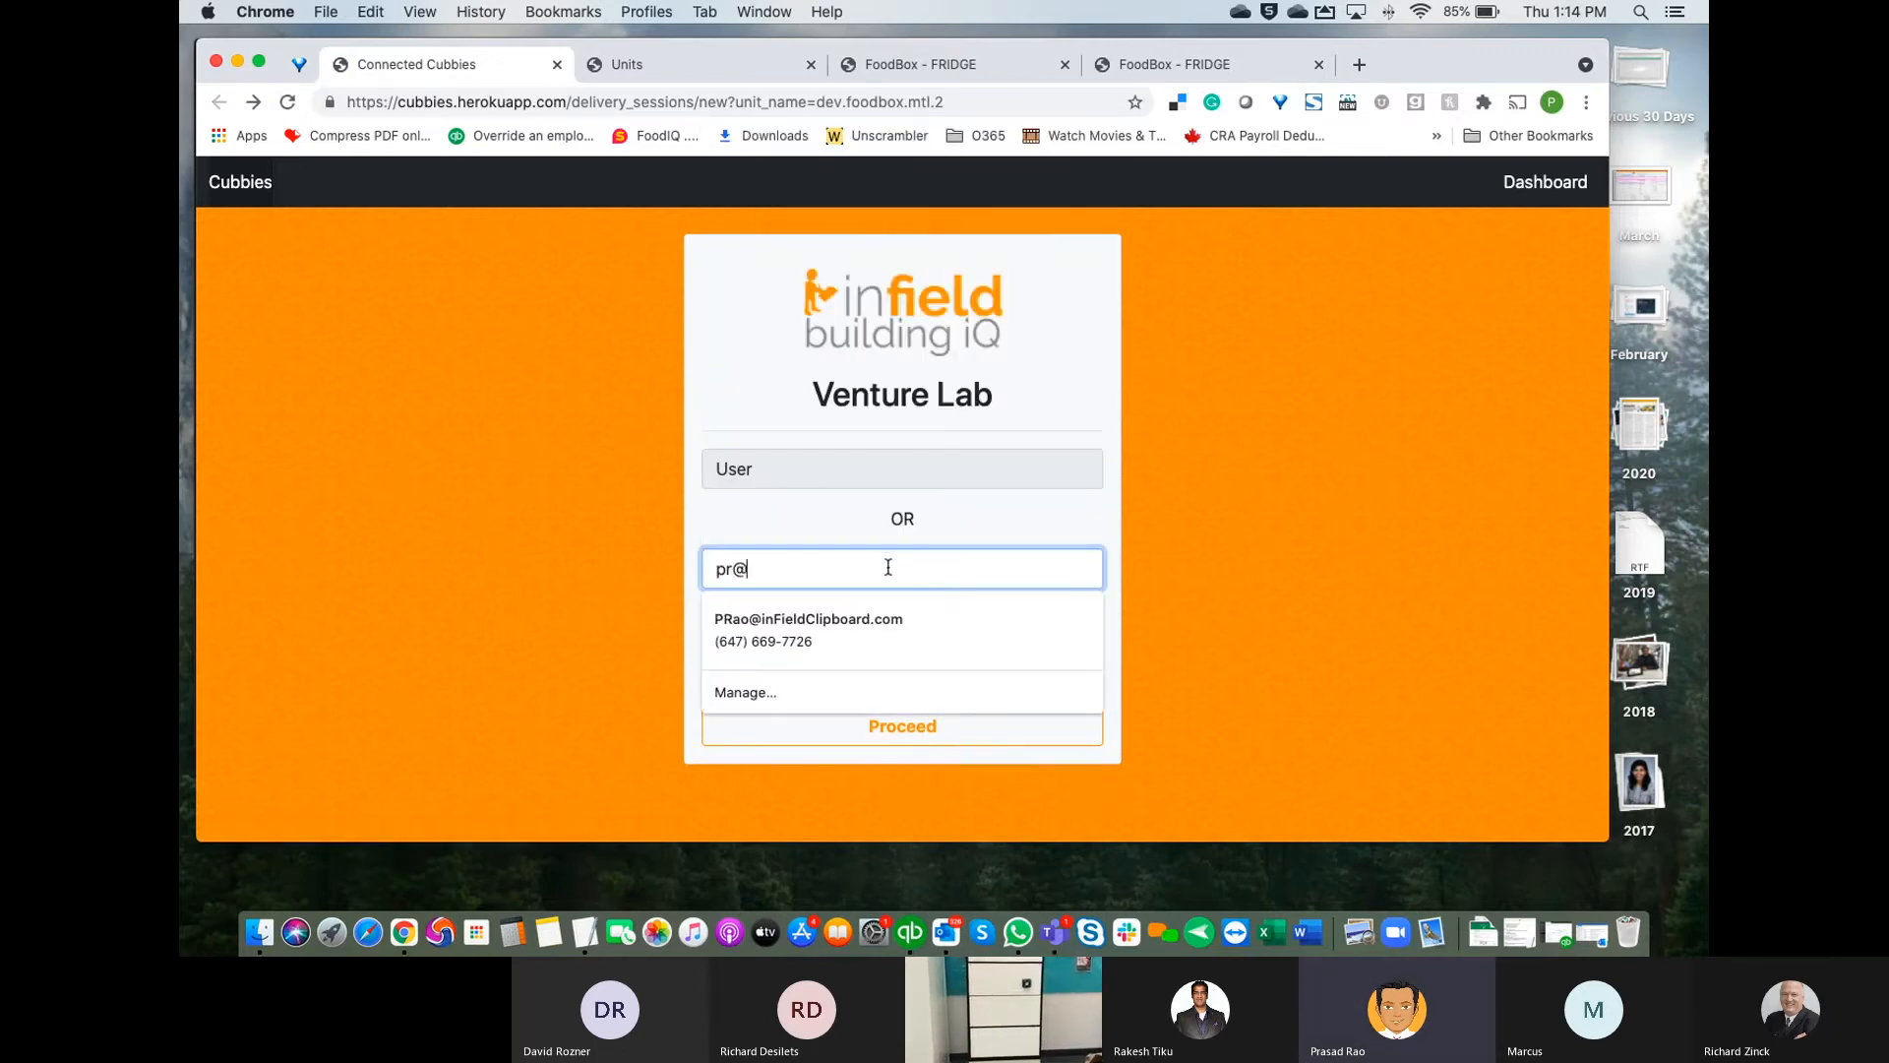
pyautogui.press('Down')
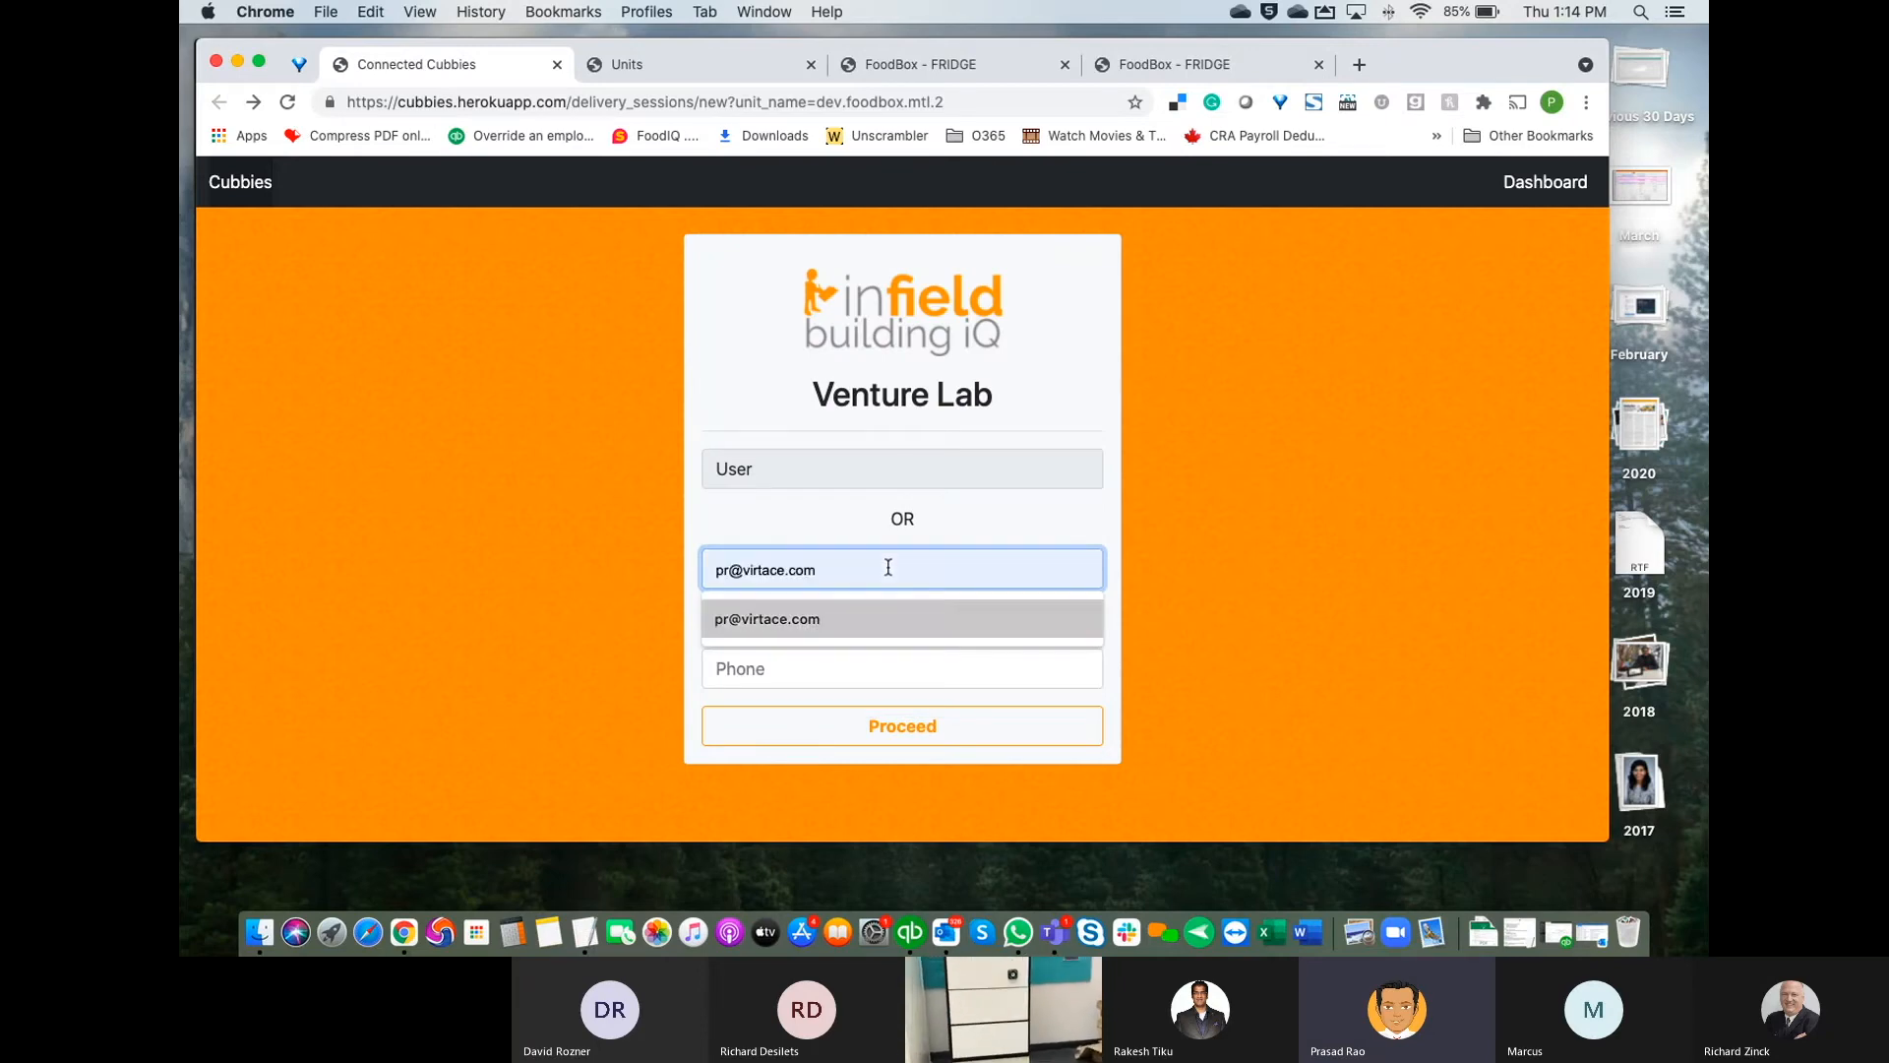
pyautogui.press('Return')
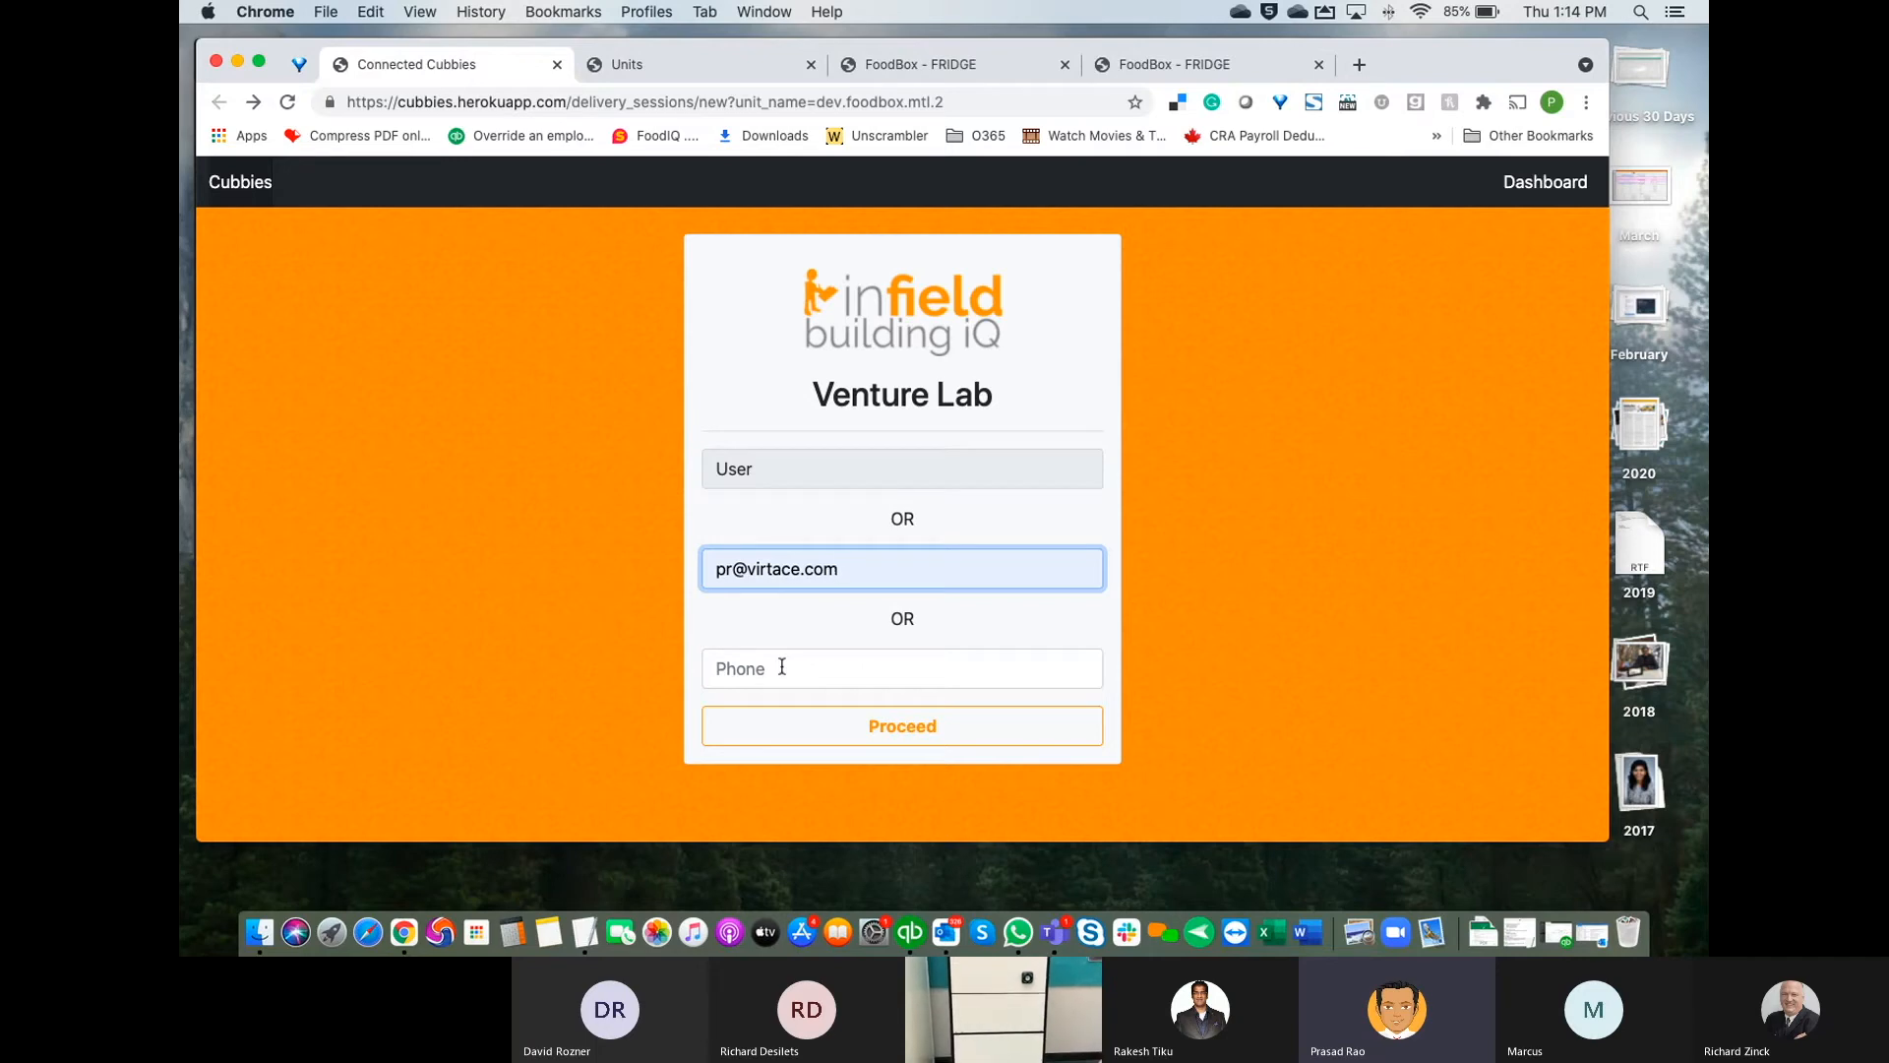
pyautogui.click(874, 730)
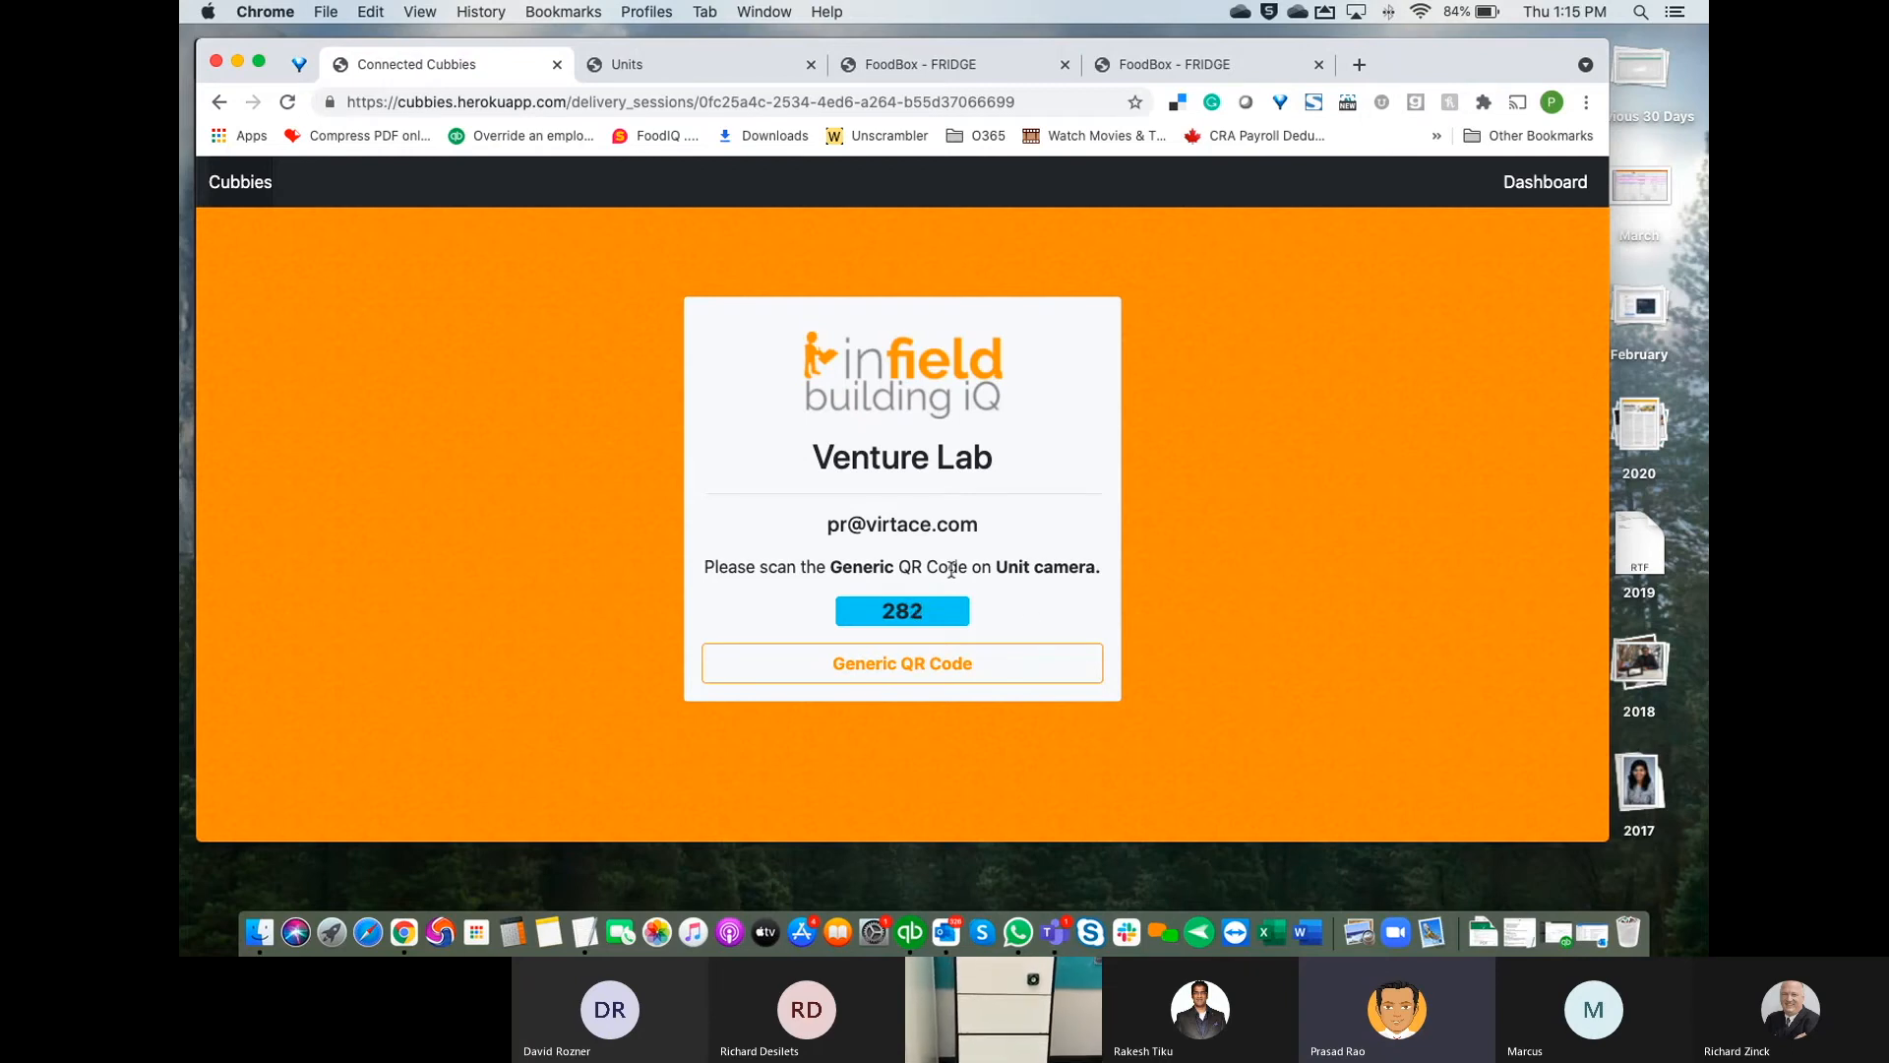
# Step: Show the session's generic QR code for the cubby unit camera to scan
pyautogui.click(919, 677)
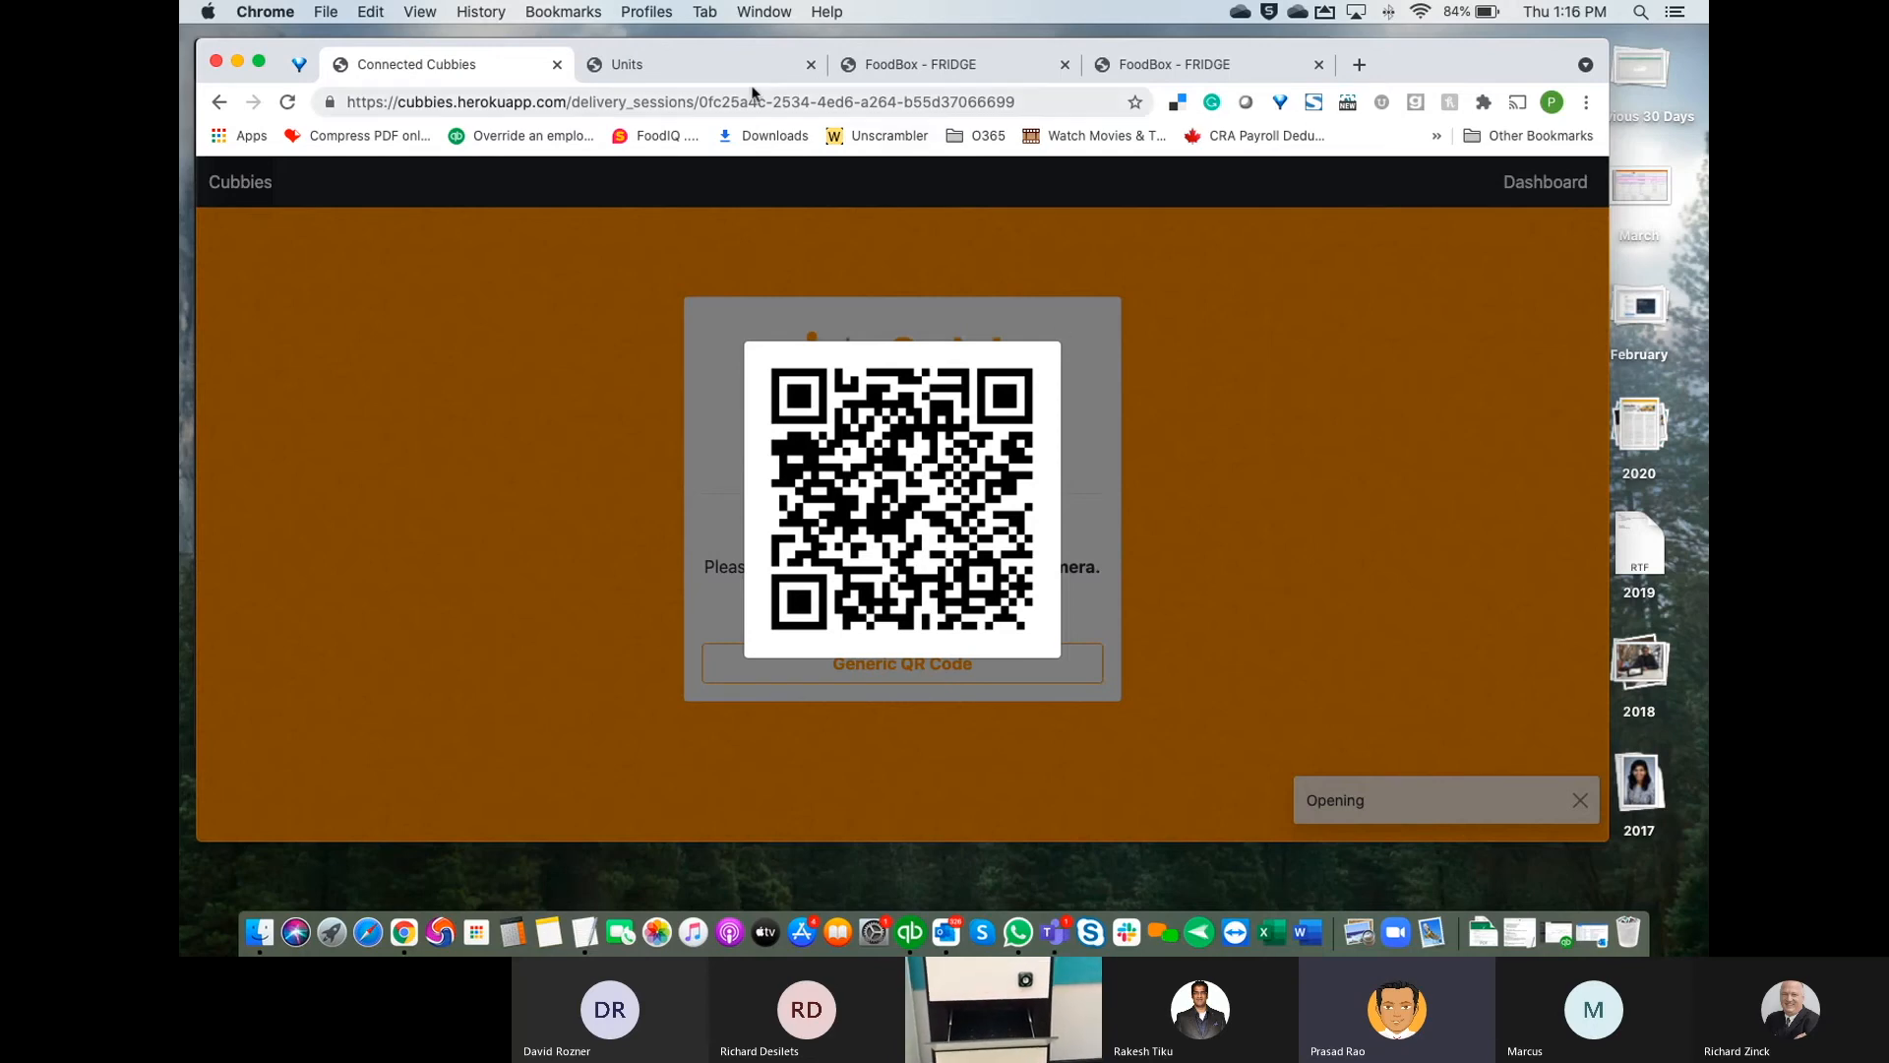
# Step: Watch the cubby open in the Units table, then move to the Outlook inbox
pyautogui.click(724, 64)
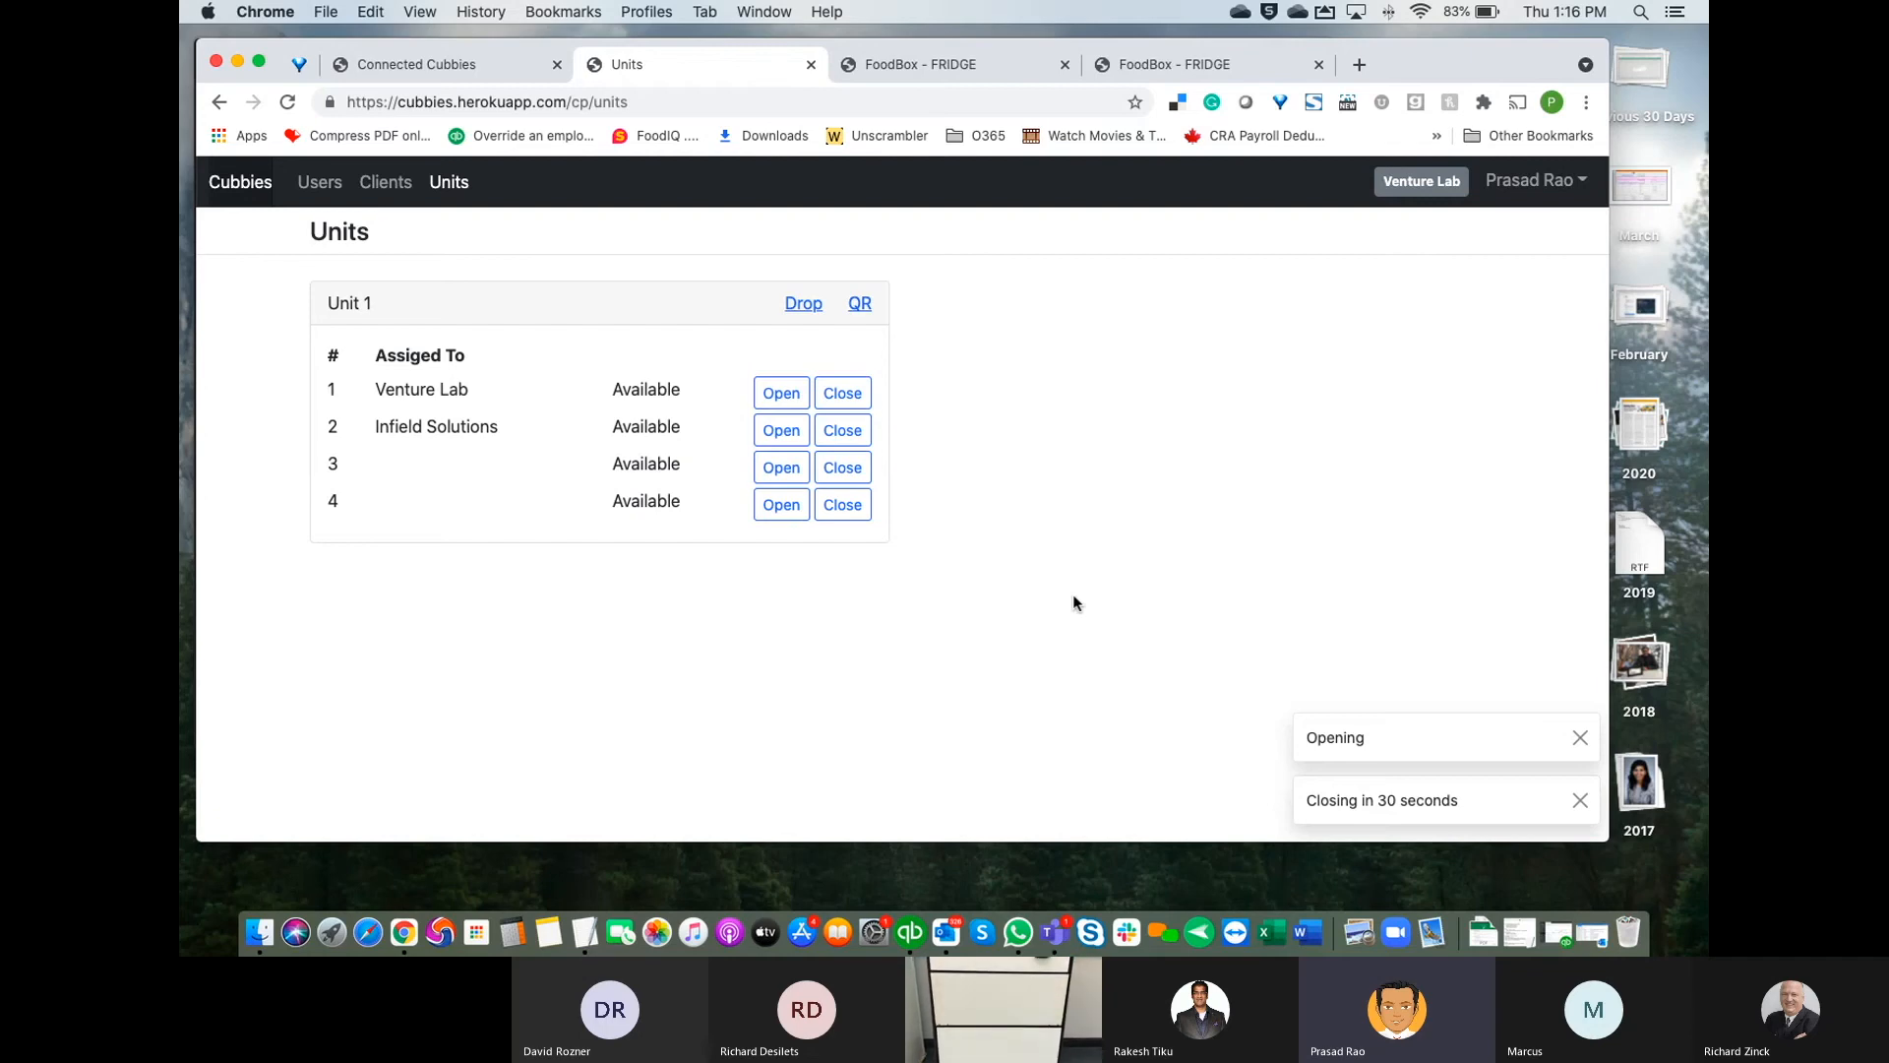
pyautogui.press('super+Tab')
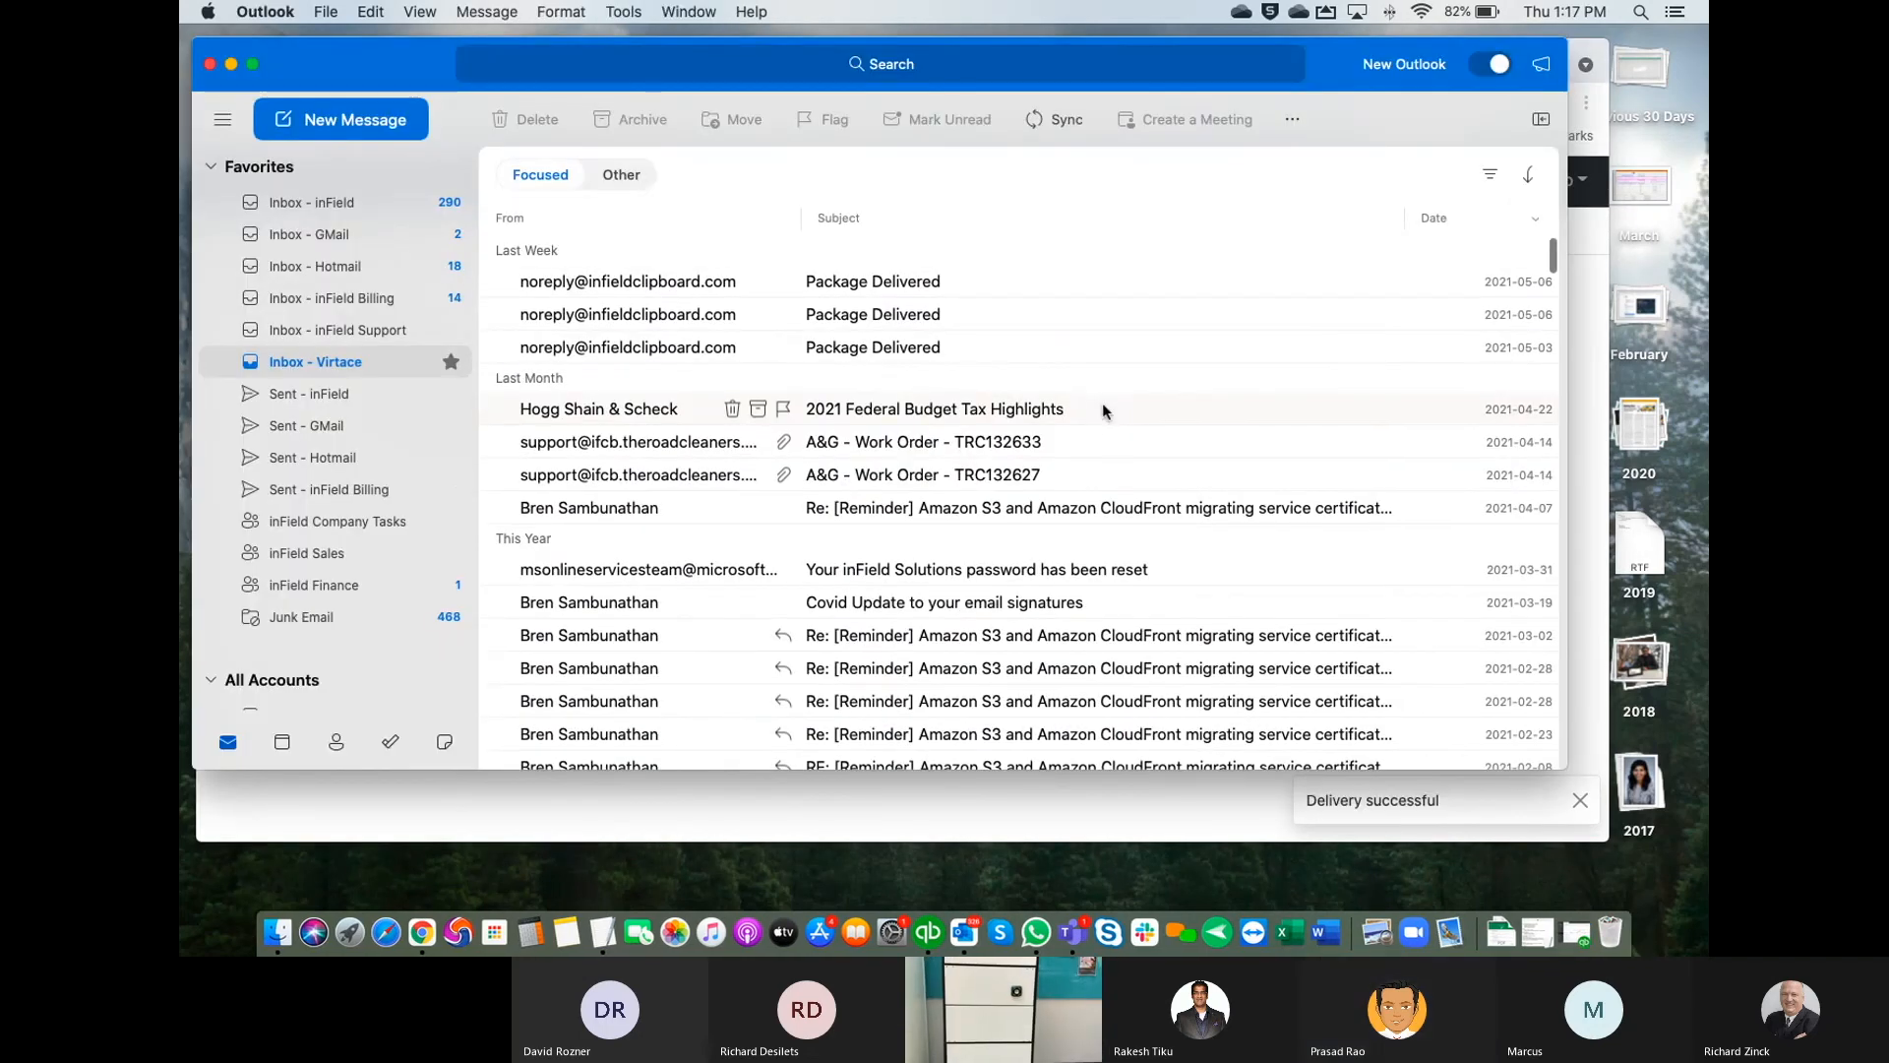
pyautogui.moveTo(738, 345)
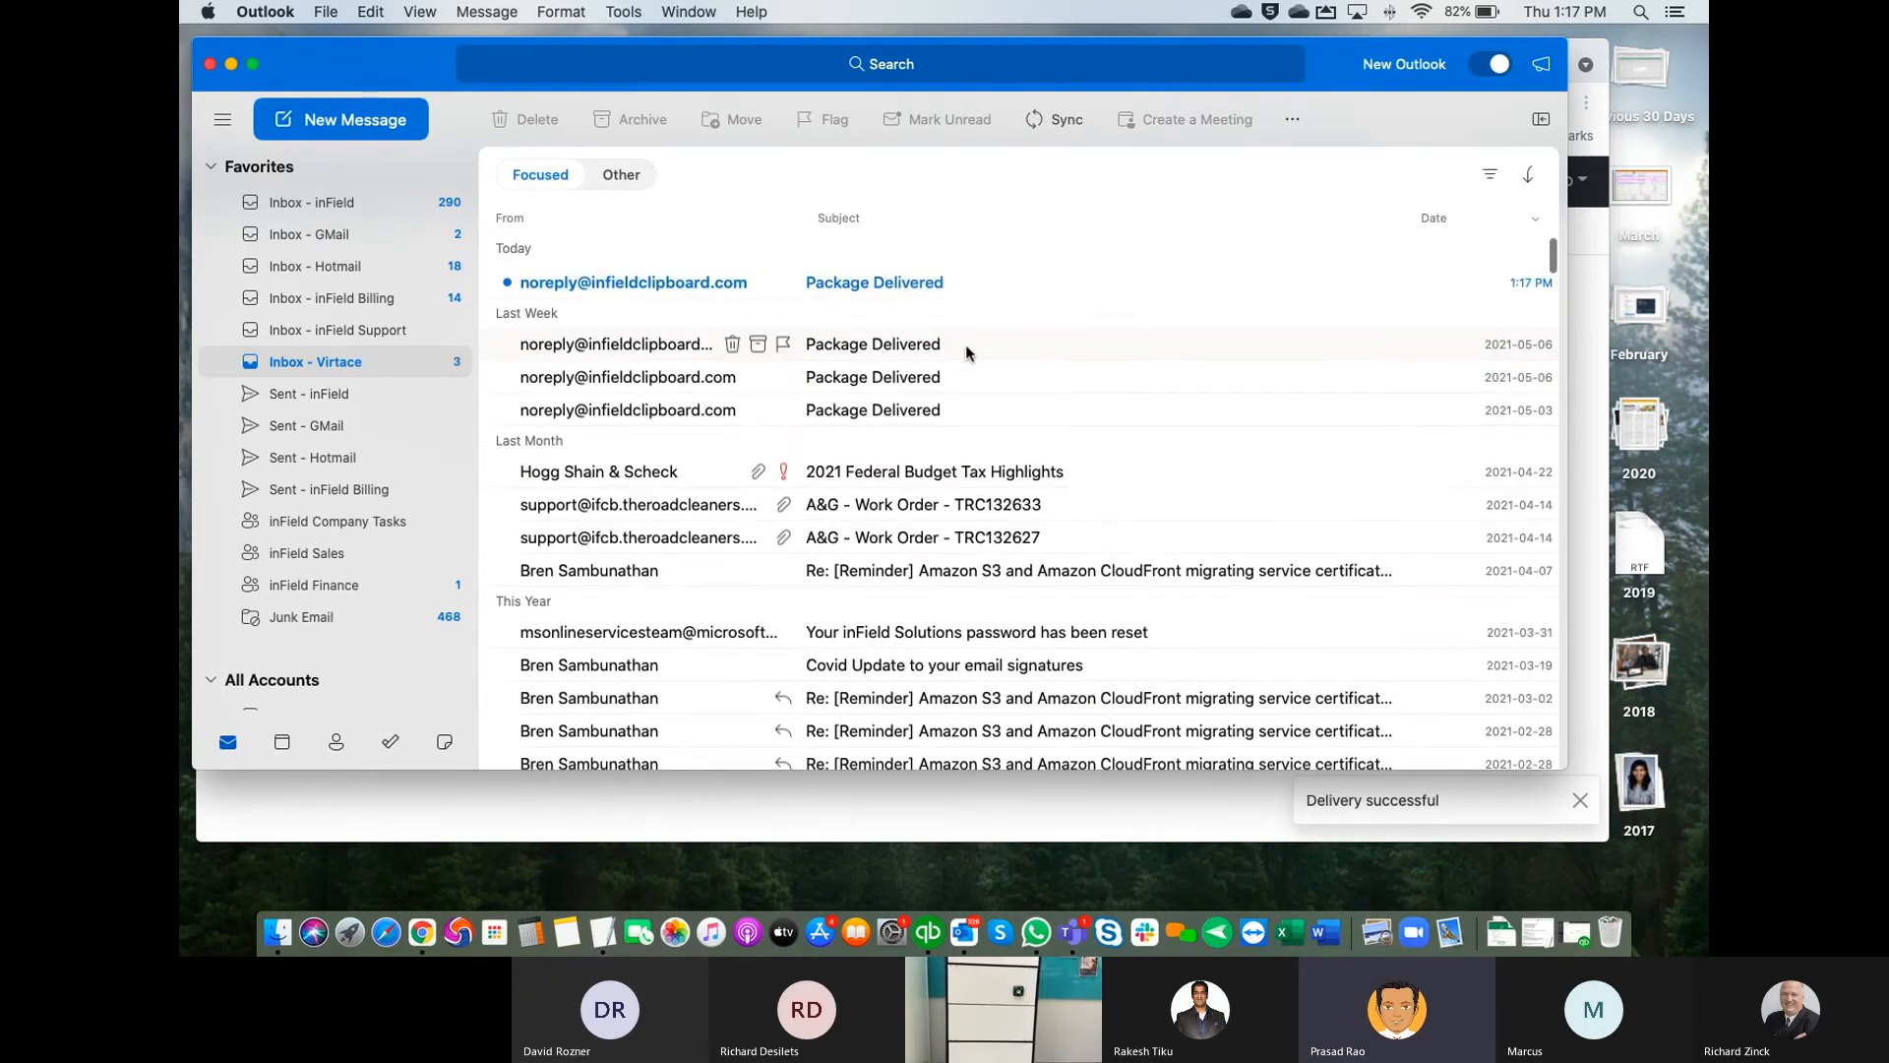
# Step: Read the Package Delivered email and download its images to reveal the cubby 3 QR key
pyautogui.doubleClick(1003, 281)
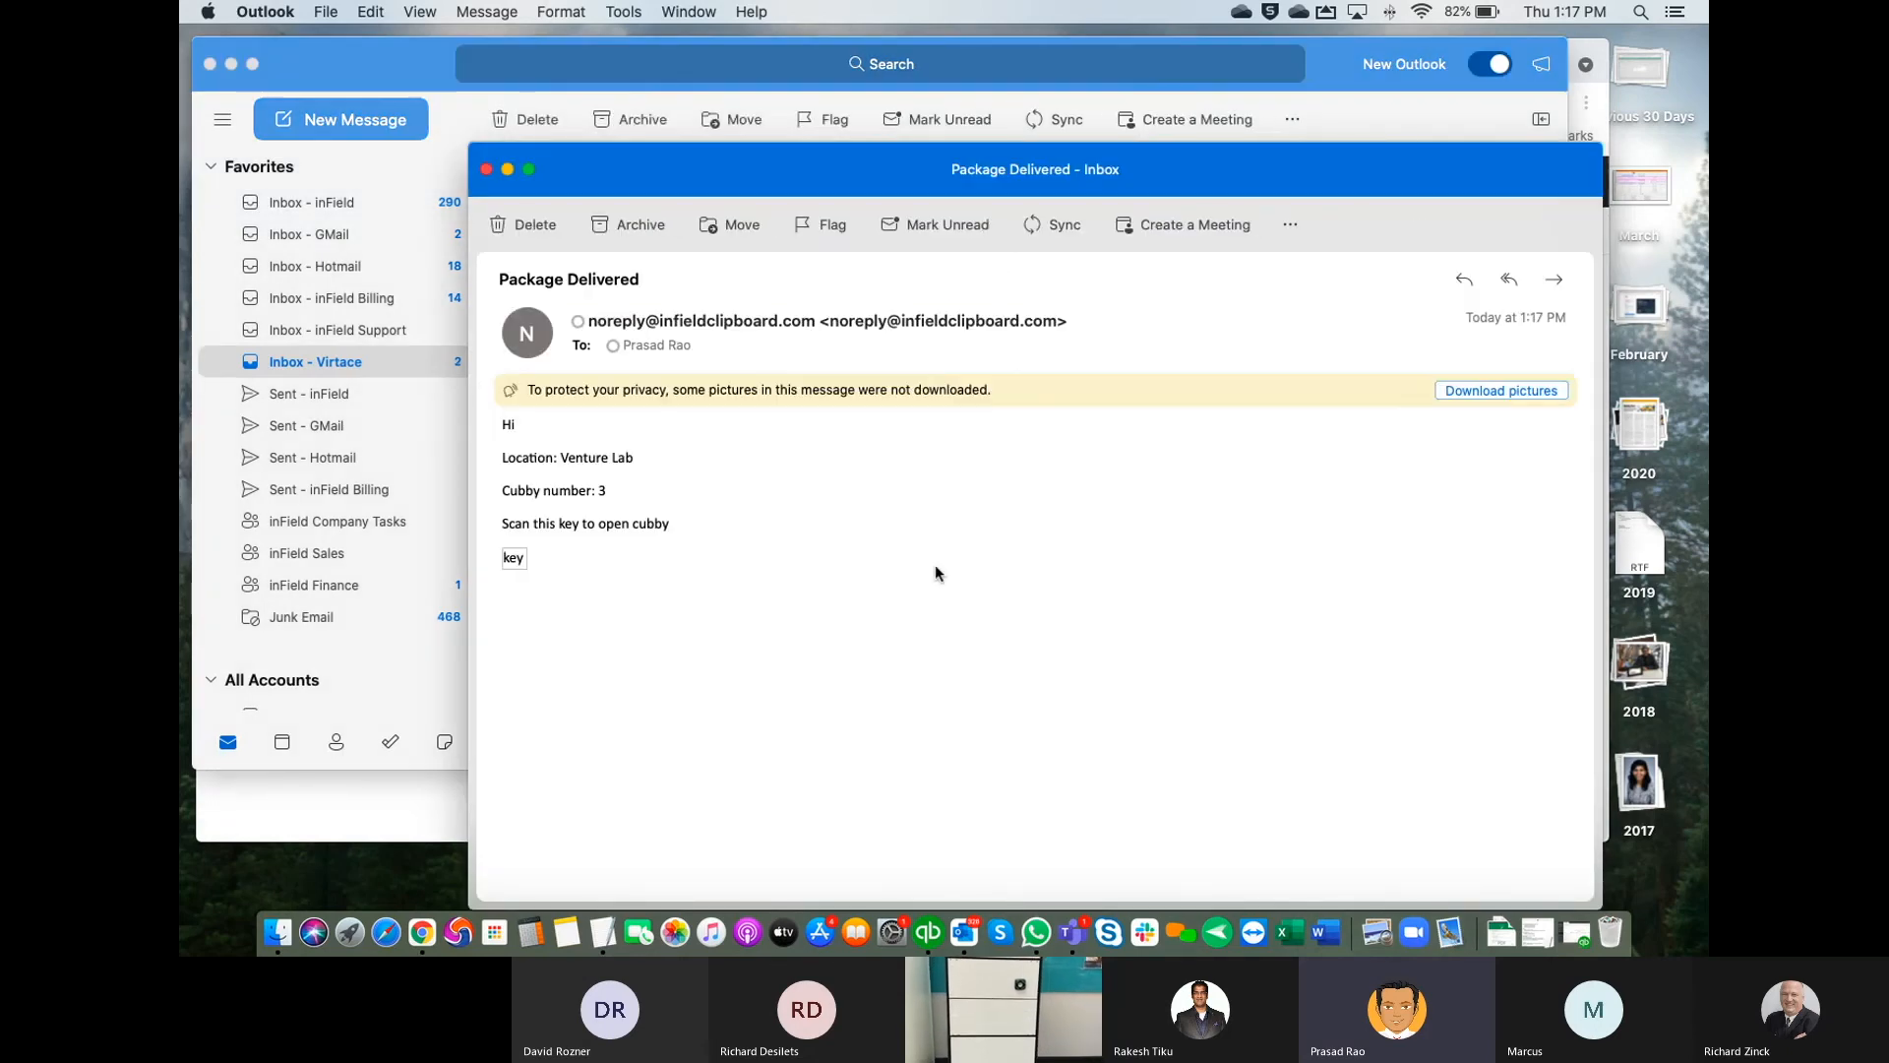
pyautogui.click(1499, 391)
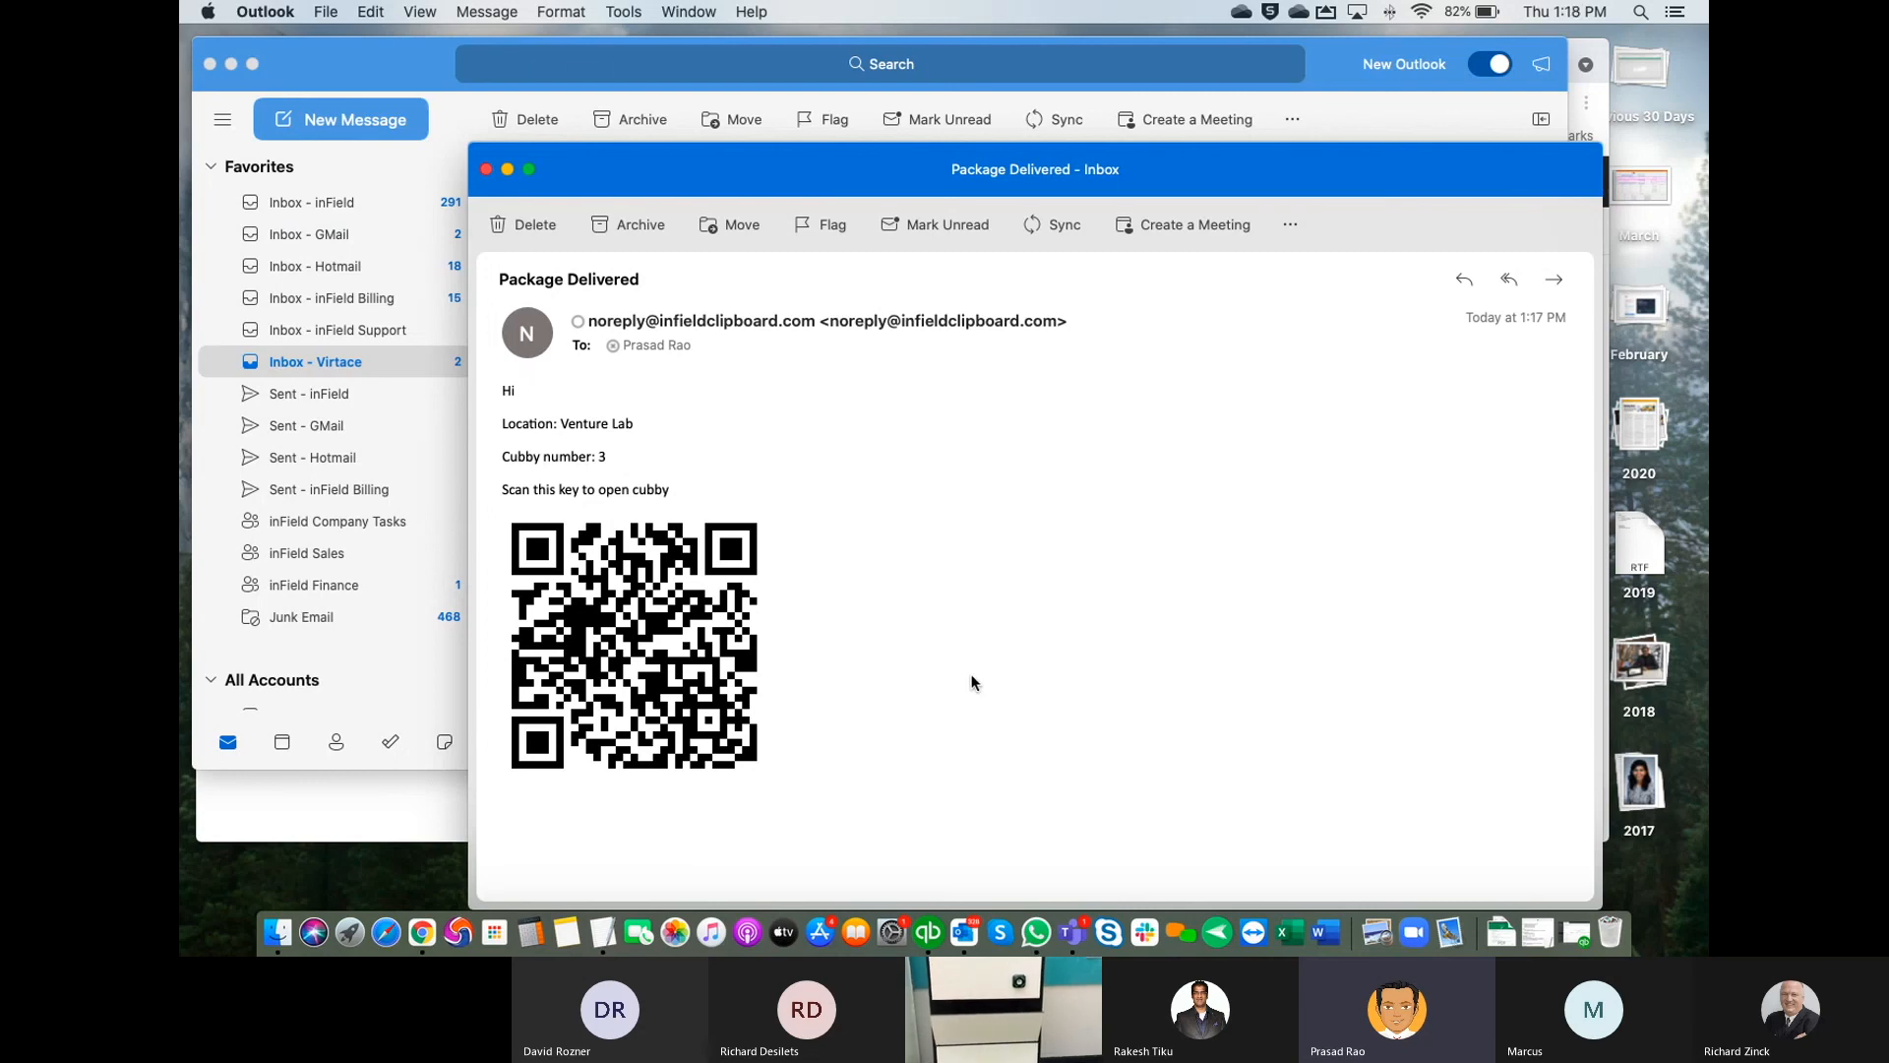
# Step: Bring the Teams call to the front via Mission Control
pyautogui.press('F3')
pyautogui.click(451, 426)
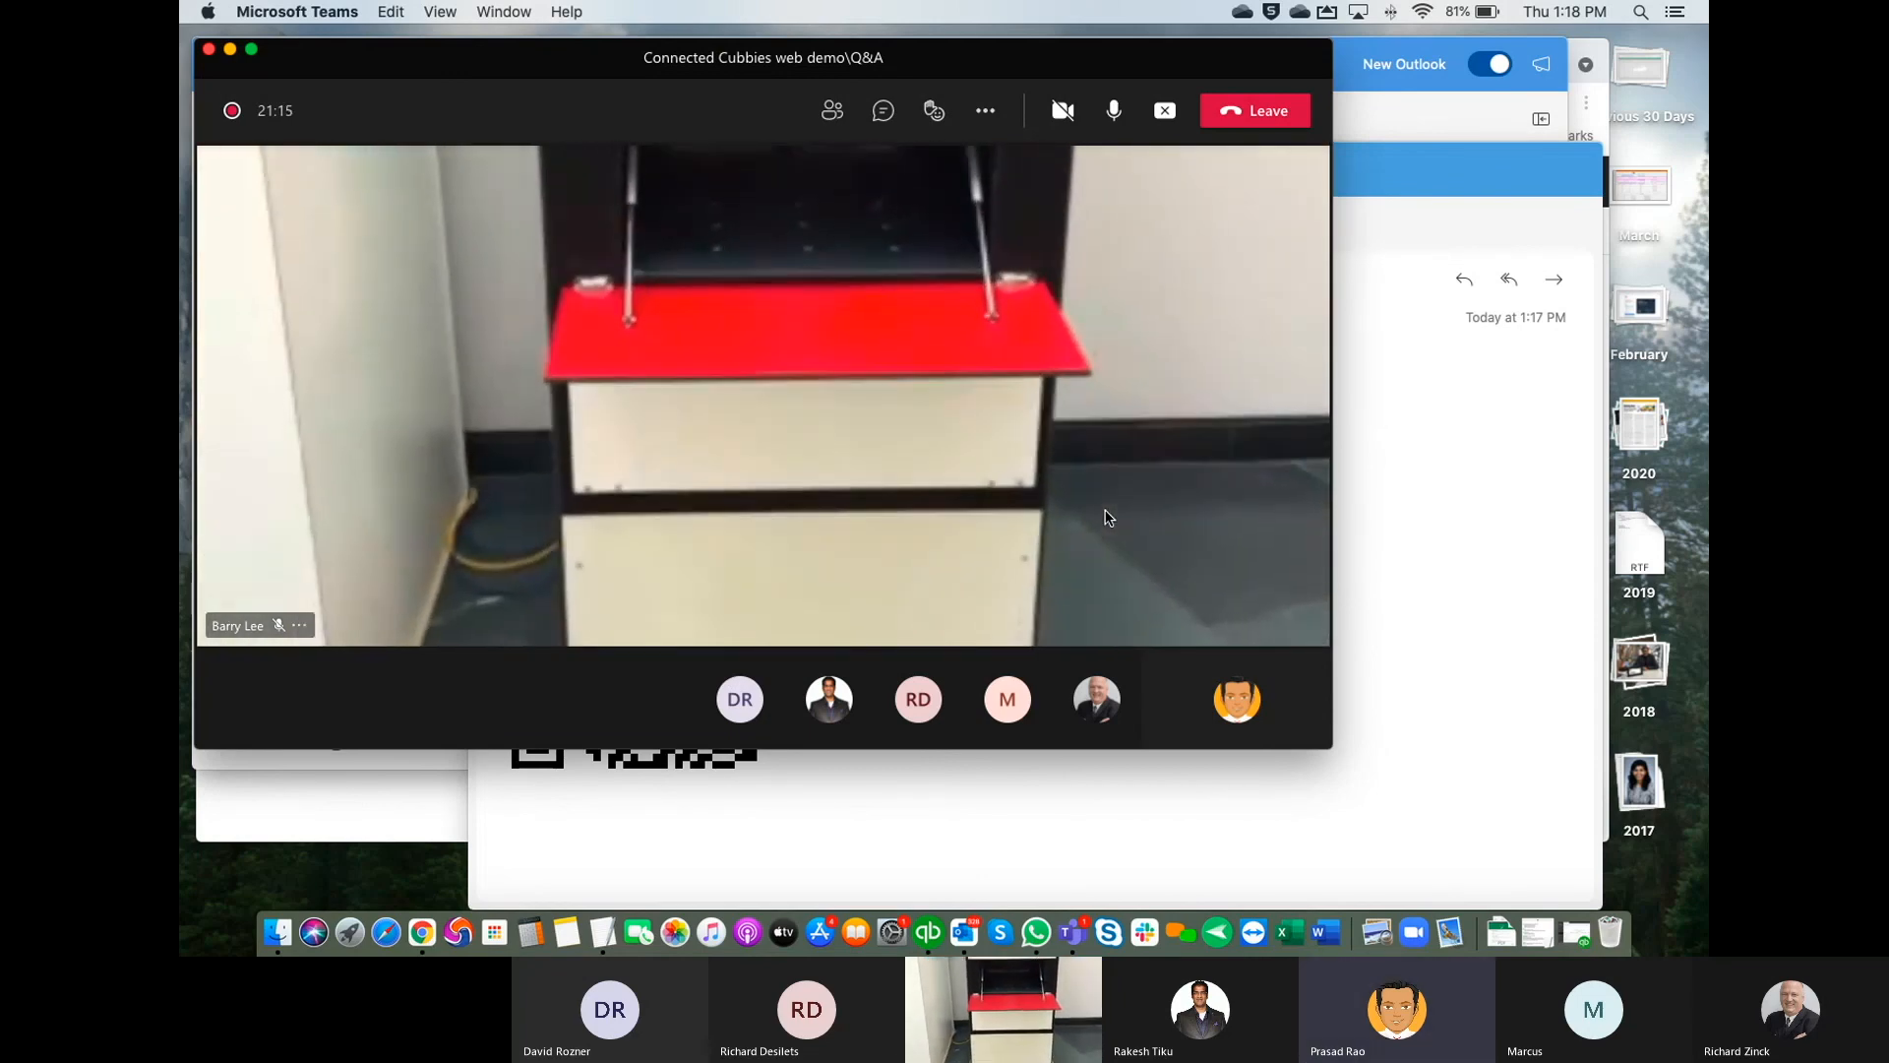
# Step: Bring the Package Delivered email with cubby 3's QR key back in front of the call
pyautogui.click(1384, 498)
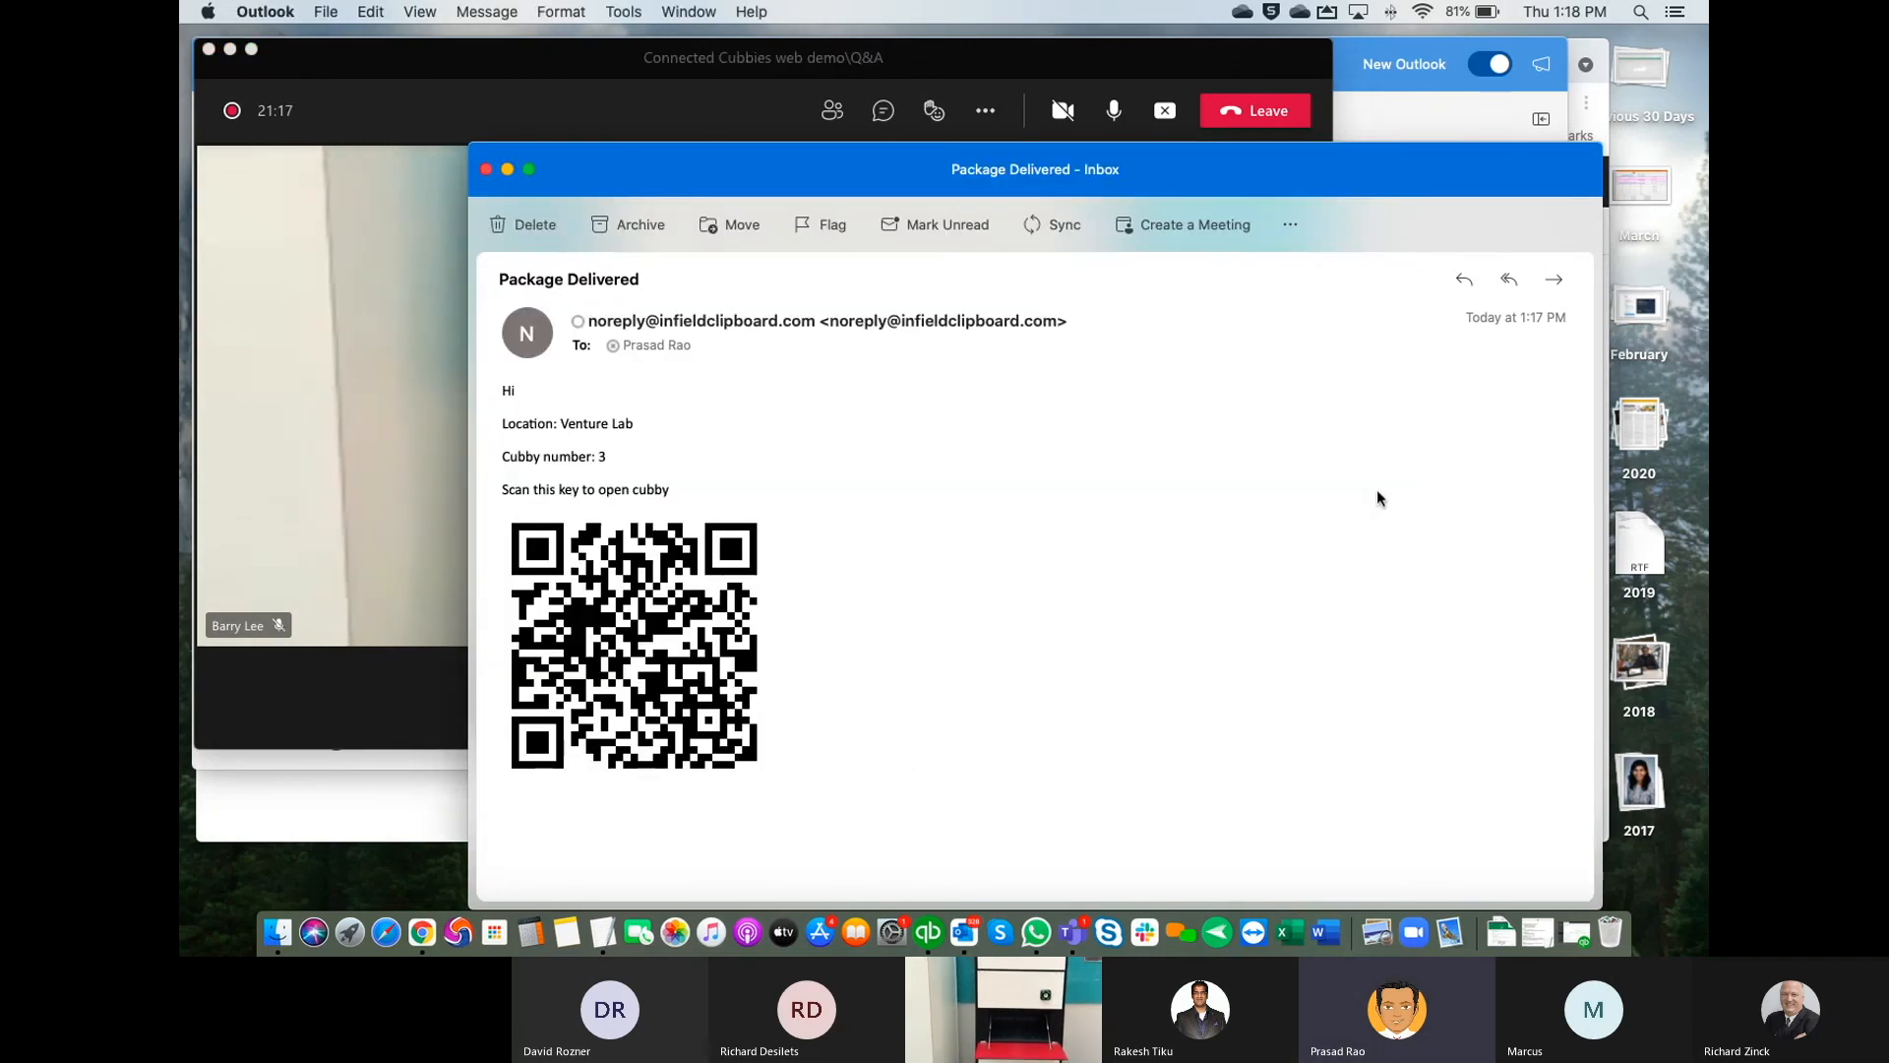